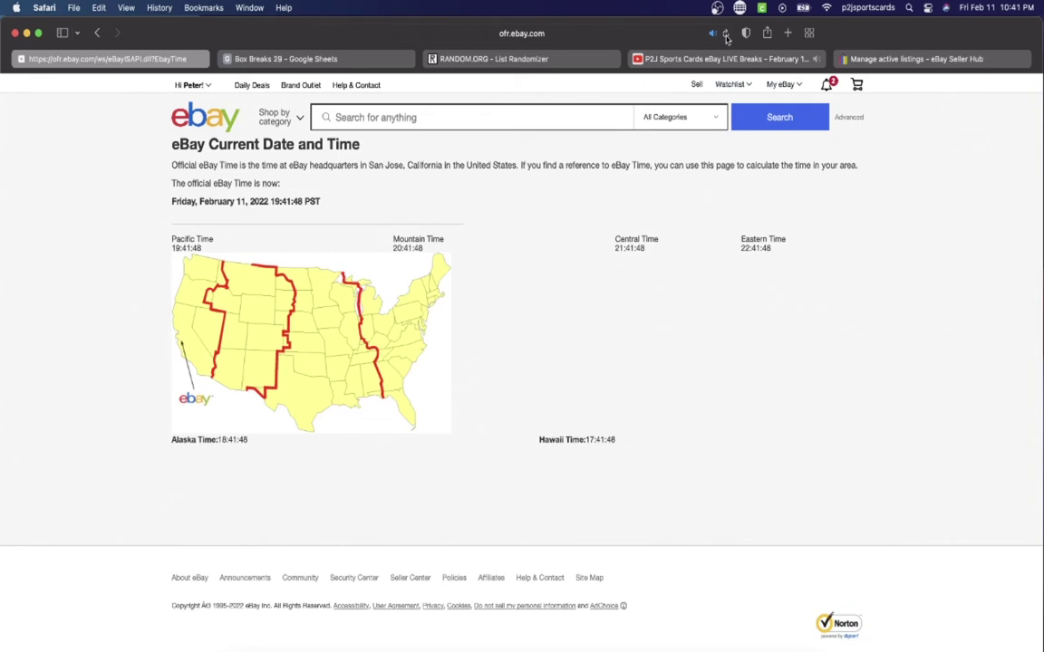
Step: Switch from eBay's official time page to the Box Breaks 29 spreadsheet
{"action": "left_click", "coordinate": [307, 58]}
Step: Review the participant usernames in column C, from C1 down toward the last team
{"action": "left_click", "coordinate": [283, 184]}
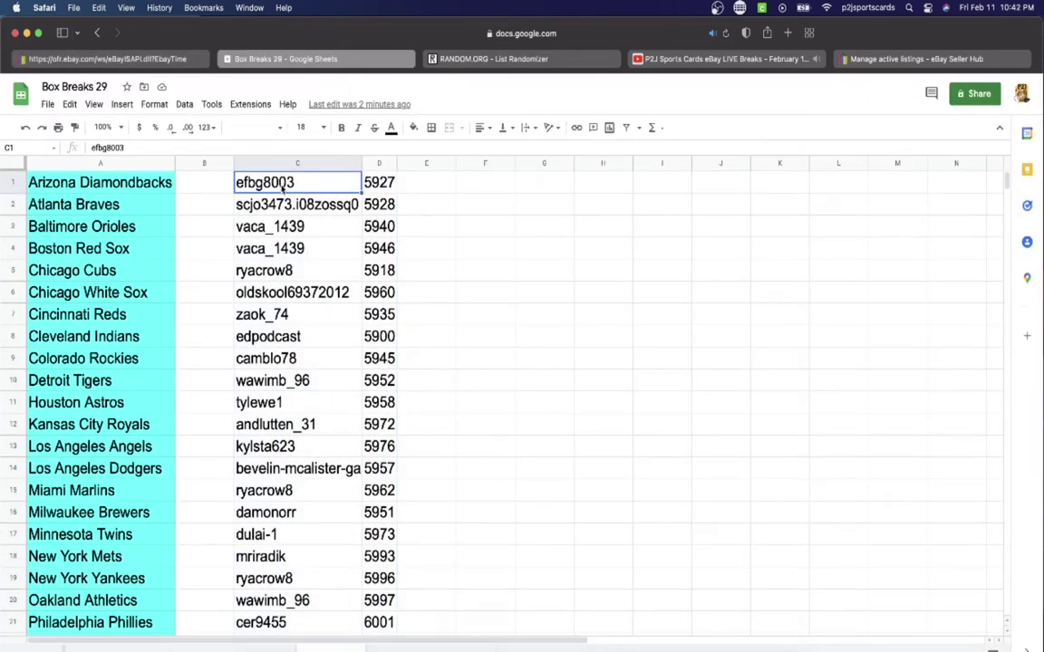
{"action": "key", "text": "Down"}
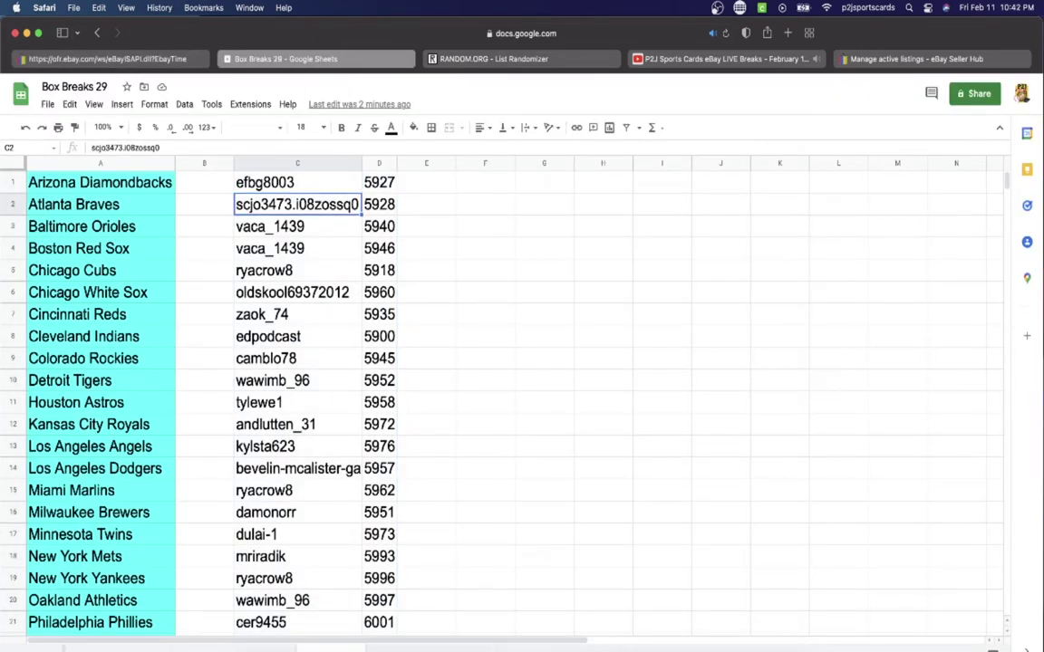
{"action": "key", "text": "Down"}
{"action": "key", "text": "Down"}
{"action": "key", "text": "Down"}
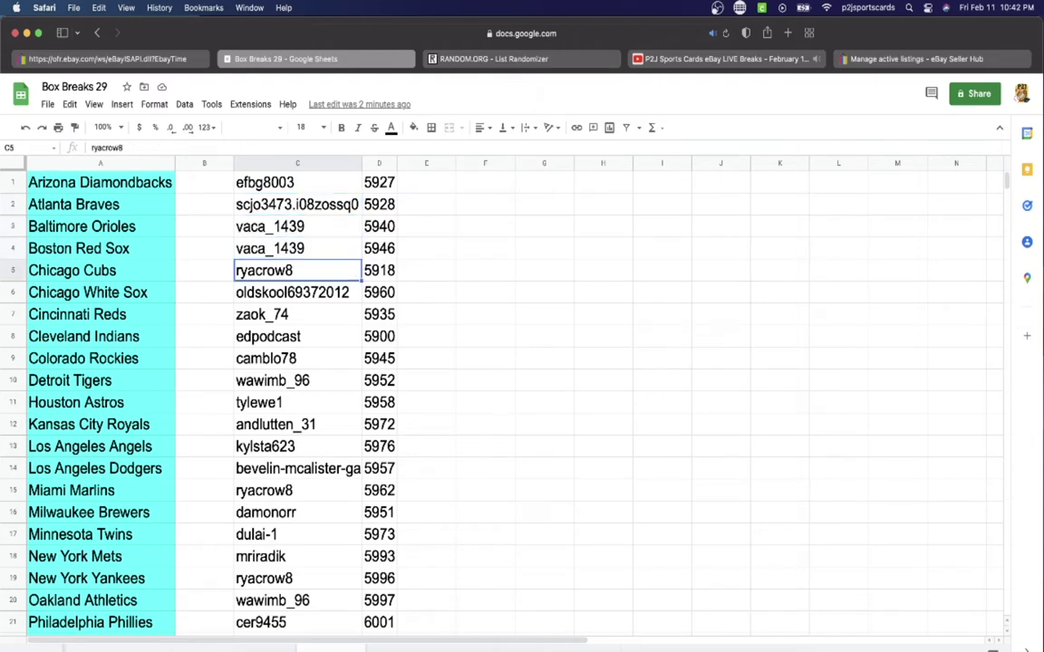
{"action": "key", "text": "Down"}
{"action": "key", "text": "Down"}
{"action": "key", "text": "Down"}
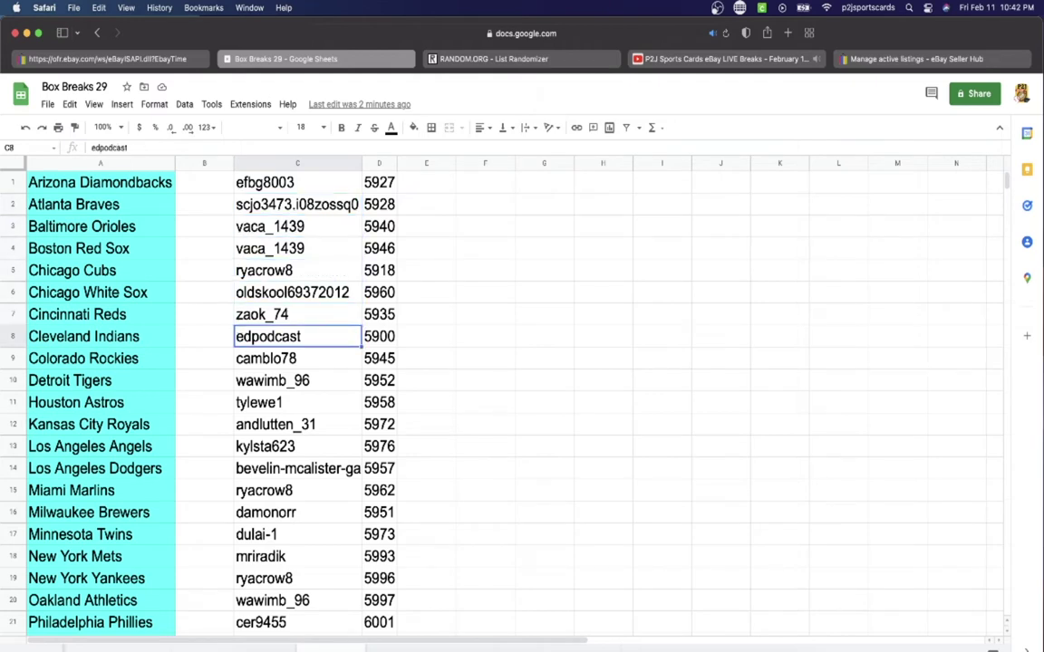
{"action": "key", "text": "Down"}
{"action": "key", "text": "Down"}
{"action": "key", "text": "Down"}
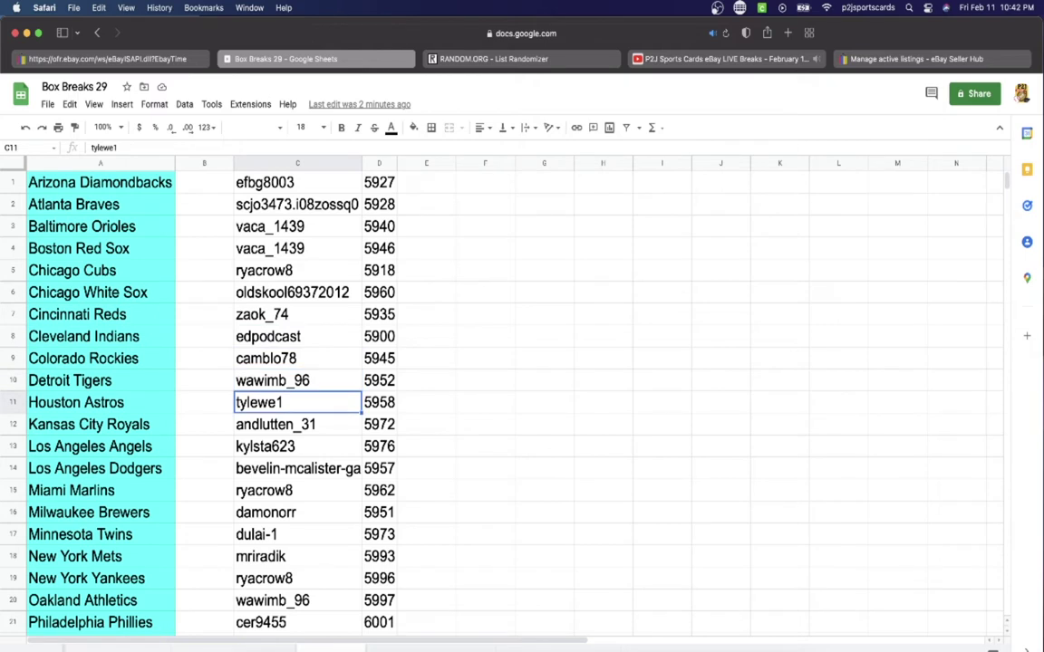
{"action": "key", "text": "Down"}
{"action": "key", "text": "Down"}
{"action": "key", "text": "Down"}
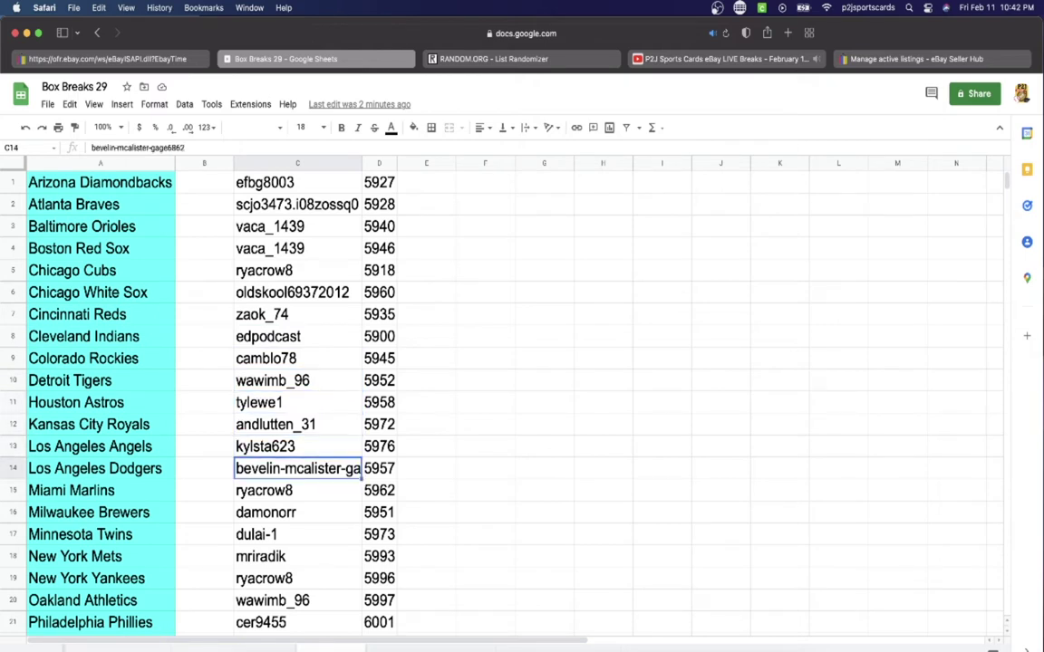
{"action": "key", "text": "Down"}
{"action": "key", "text": "Down"}
{"action": "key", "text": "Down"}
{"action": "key", "text": "Down"}
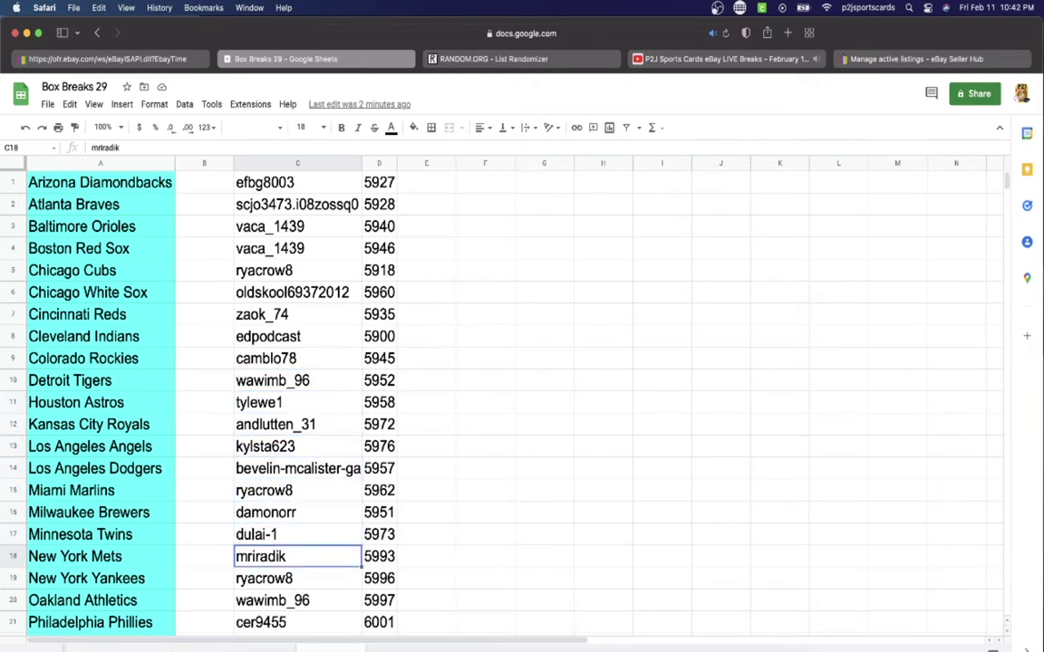
{"action": "key", "text": "Down"}
{"action": "key", "text": "Down"}
{"action": "key", "text": "Down"}
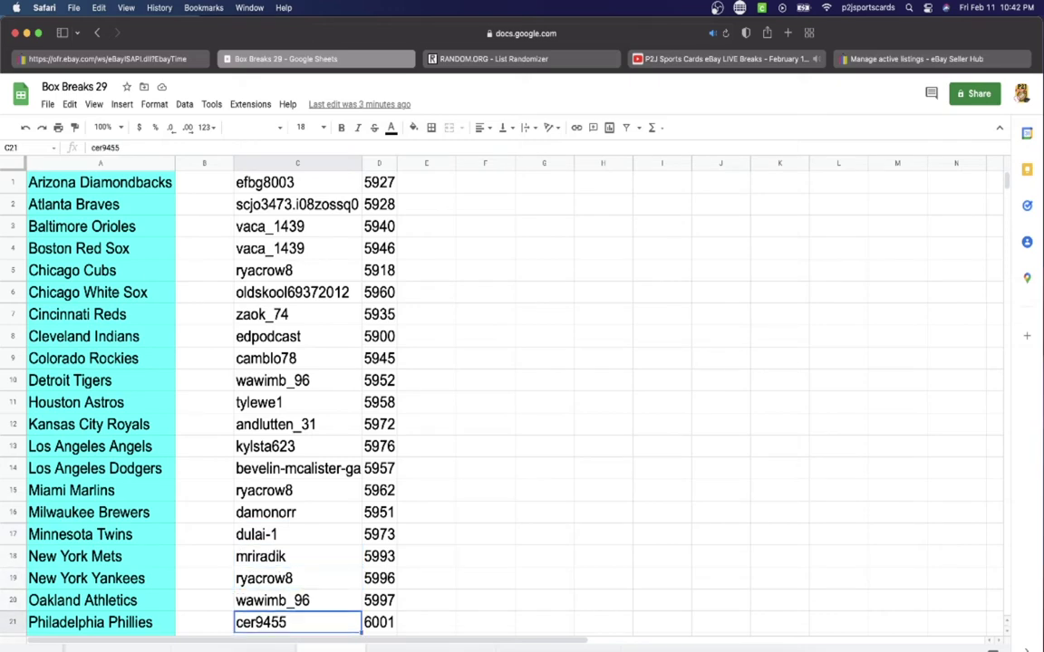
{"action": "key", "text": "Down"}
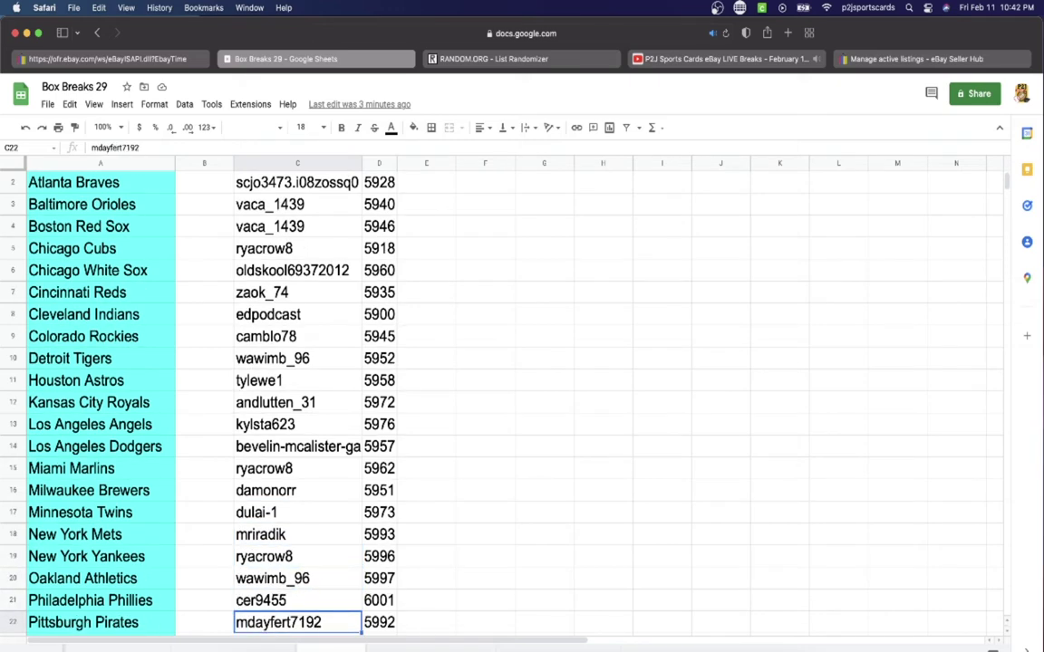
{"action": "key", "text": "Down"}
{"action": "key", "text": "Down"}
{"action": "key", "text": "Down"}
{"action": "key", "text": "Down"}
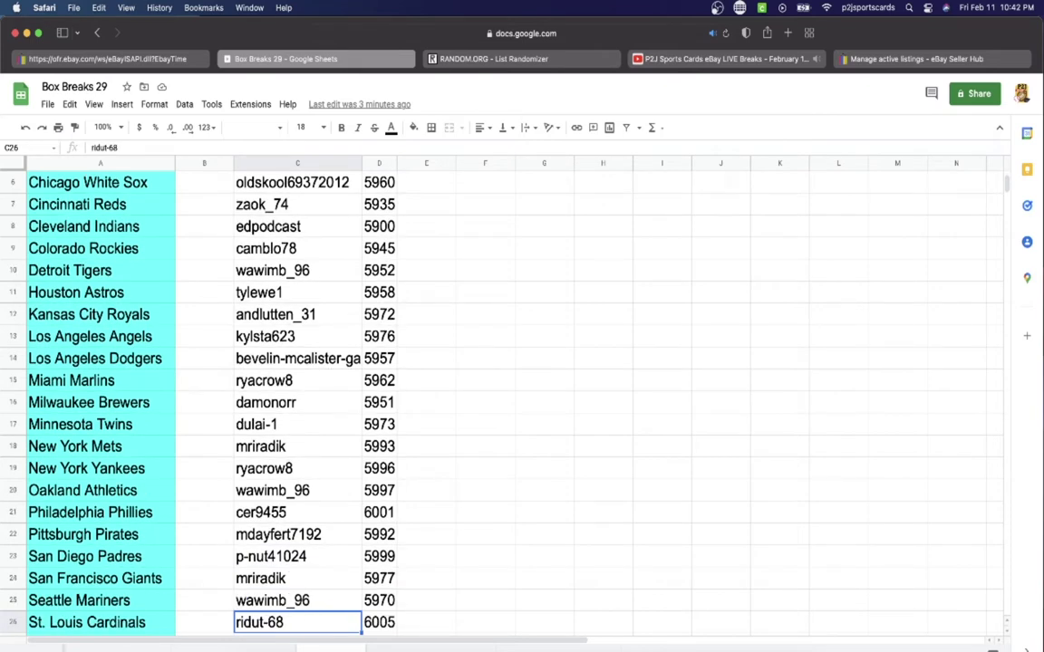
{"action": "key", "text": "Down"}
{"action": "key", "text": "Down"}
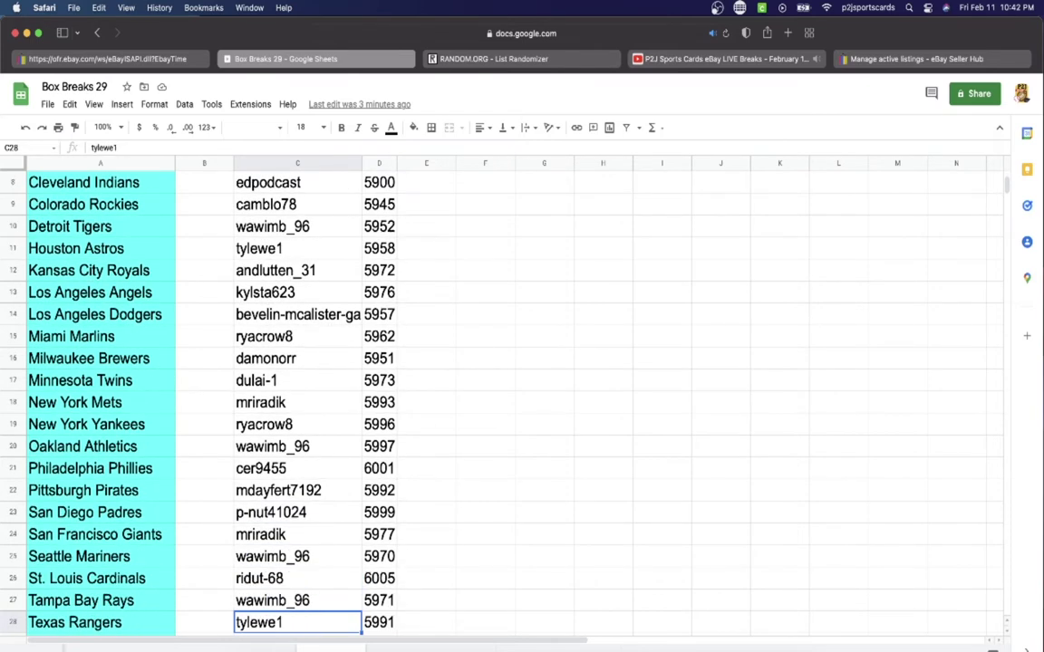
{"action": "key", "text": "Down"}
{"action": "key", "text": "Down"}
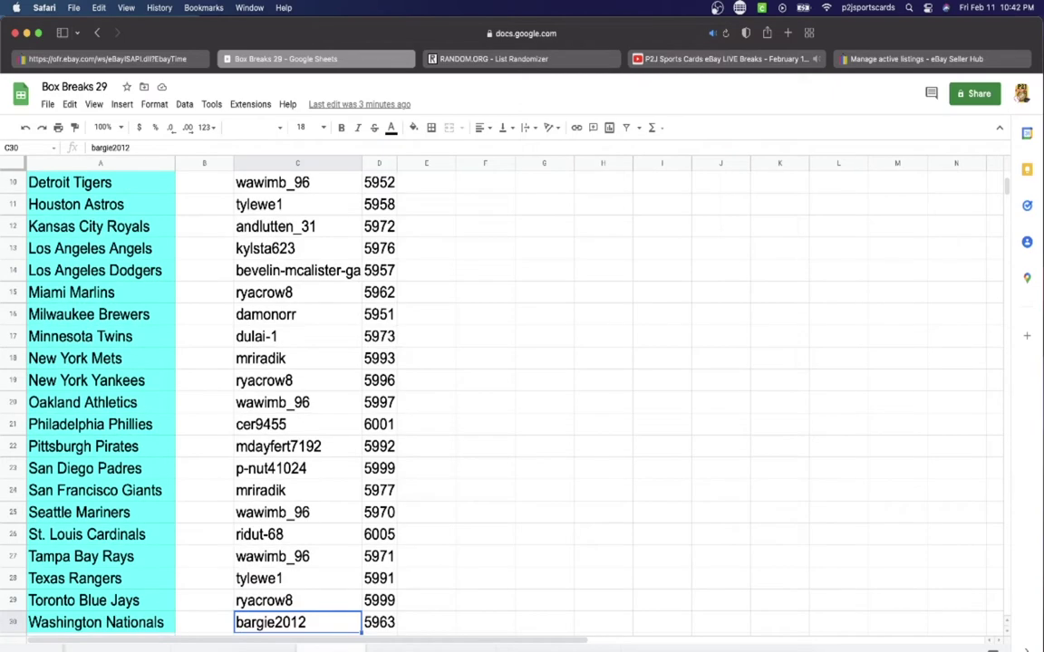
Step: Return to the top of the list and select all of column C
{"action": "key", "text": "Up"}
{"action": "key", "text": "Up"}
{"action": "key", "text": "Up"}
{"action": "key", "text": "Up"}
{"action": "key", "text": "Up"}
{"action": "key", "text": "Up"}
{"action": "key", "text": "Up"}
{"action": "key", "text": "Up"}
{"action": "key", "text": "Up"}
{"action": "key", "text": "Up"}
{"action": "key", "text": "Up"}
{"action": "key", "text": "Up"}
{"action": "key", "text": "Up"}
{"action": "key", "text": "Up"}
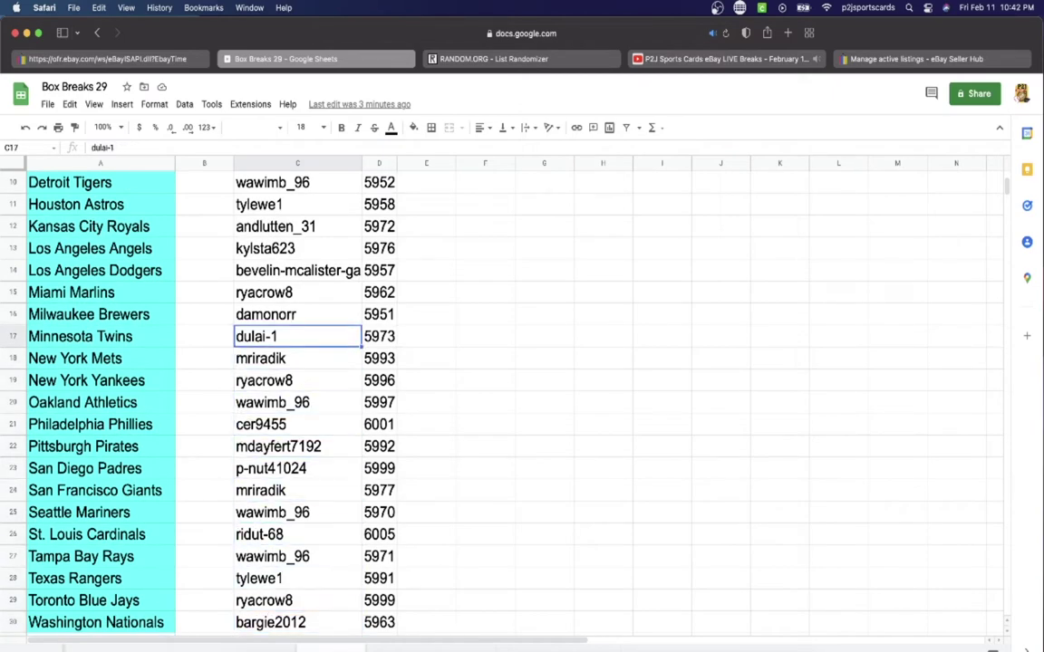
{"action": "key", "text": "Up"}
{"action": "key", "text": "Up"}
{"action": "key", "text": "Up"}
{"action": "key", "text": "Up"}
{"action": "key", "text": "Up"}
{"action": "key", "text": "Up"}
{"action": "key", "text": "Up"}
{"action": "key", "text": "Up"}
{"action": "key", "text": "Up"}
{"action": "key", "text": "Up"}
{"action": "key", "text": "Up"}
{"action": "key", "text": "Up"}
{"action": "key", "text": "Up"}
{"action": "key", "text": "Up"}
{"action": "key", "text": "Up"}
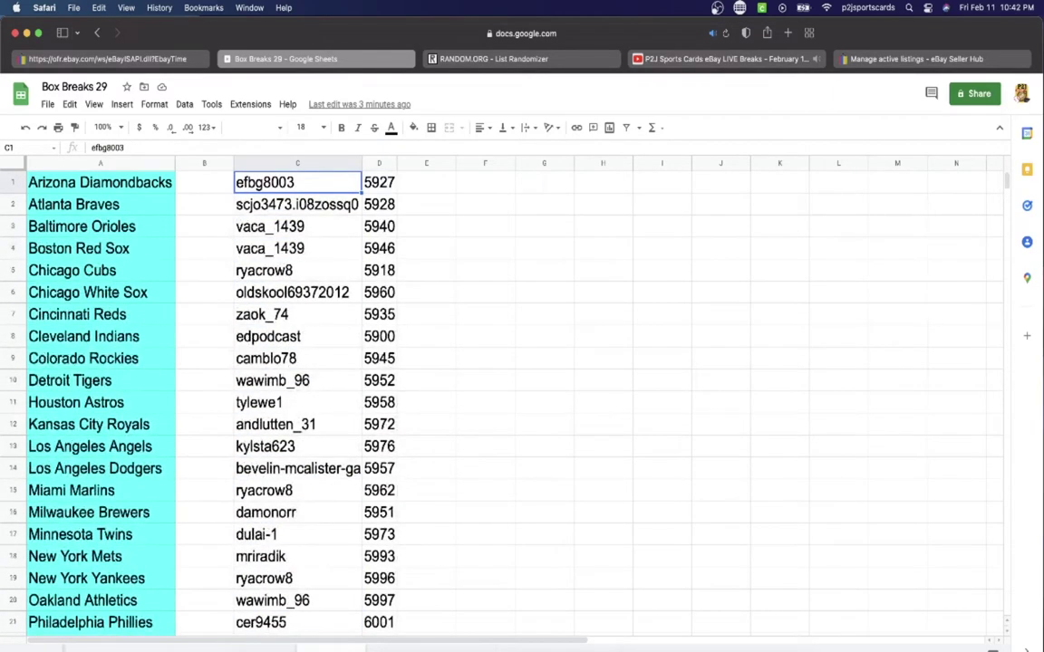
{"action": "left_click", "coordinate": [272, 167]}
{"action": "scroll", "coordinate": [273, 169], "scroll_direction": "down", "scroll_amount": 5}
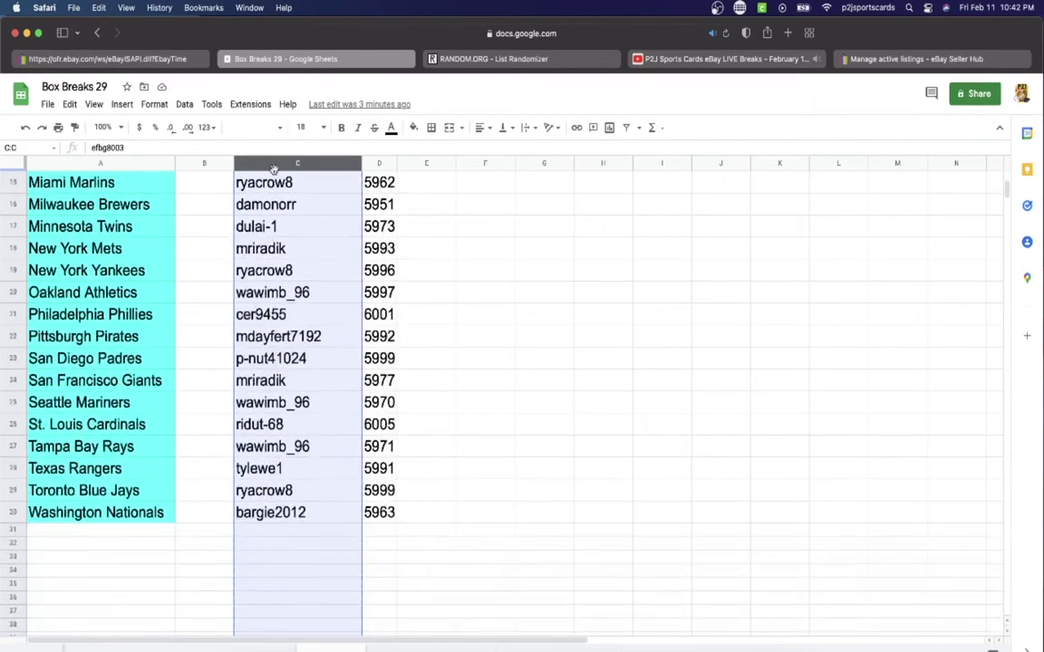
{"action": "scroll", "coordinate": [274, 170], "scroll_direction": "up", "scroll_amount": 5}
Step: Paste the 30 copied usernames into the RANDOM.ORG List Randomizer entry box
{"action": "left_click", "coordinate": [493, 59]}
{"action": "left_click", "coordinate": [390, 318]}
{"action": "key", "text": "super+v"}
{"action": "scroll", "coordinate": [390, 318], "scroll_direction": "up", "scroll_amount": 10}
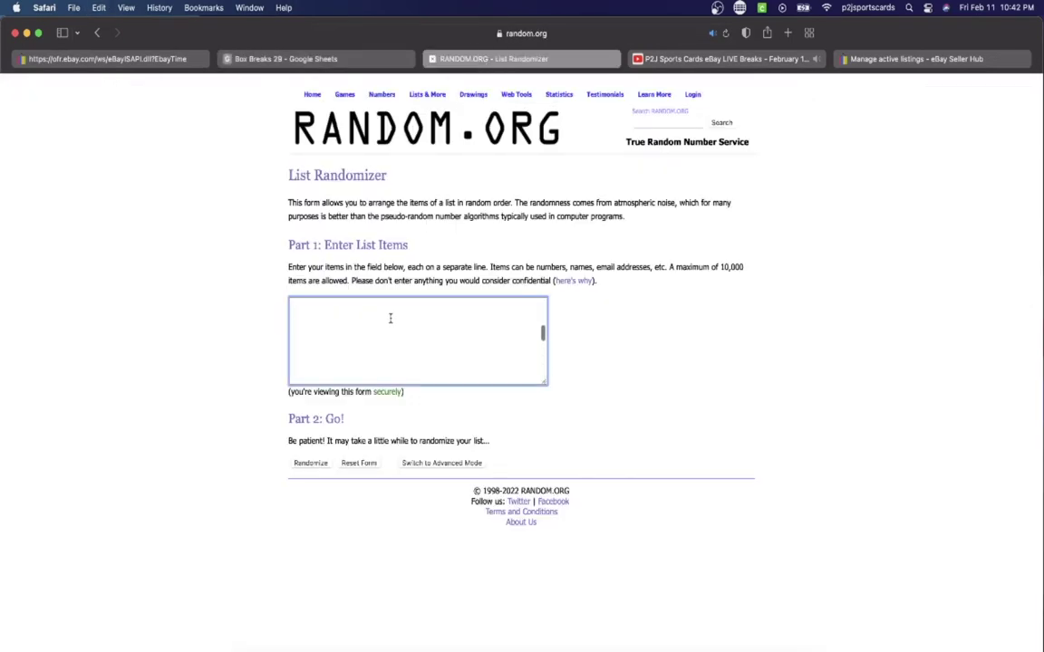
{"action": "scroll", "coordinate": [390, 318], "scroll_direction": "up", "scroll_amount": 10}
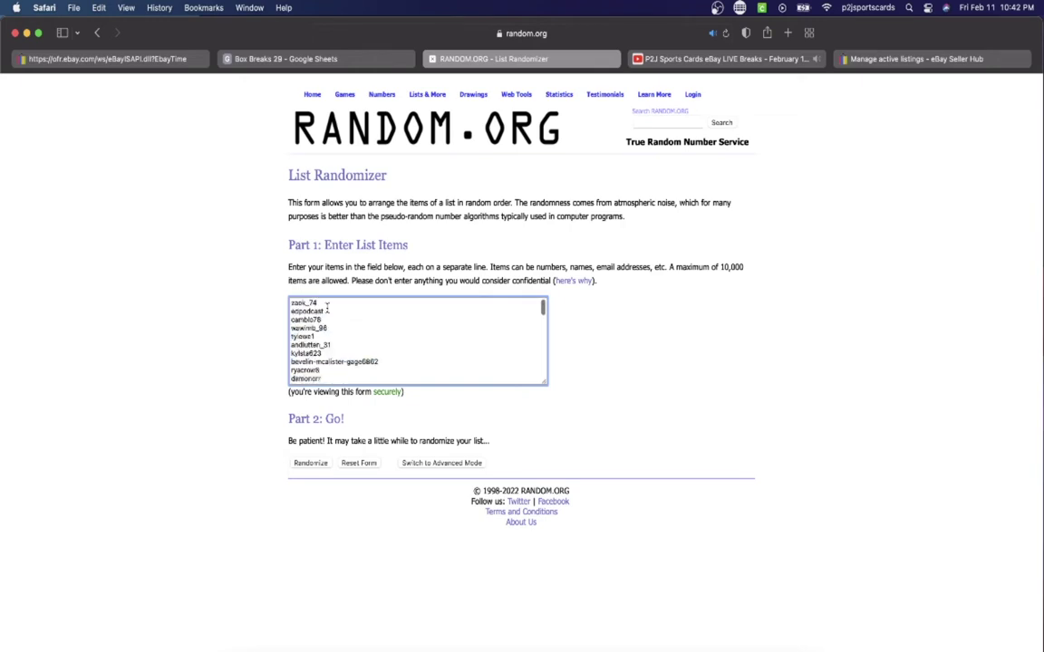
{"action": "scroll", "coordinate": [327, 307], "scroll_direction": "down", "scroll_amount": 3}
{"action": "scroll", "coordinate": [318, 349], "scroll_direction": "up", "scroll_amount": 2}
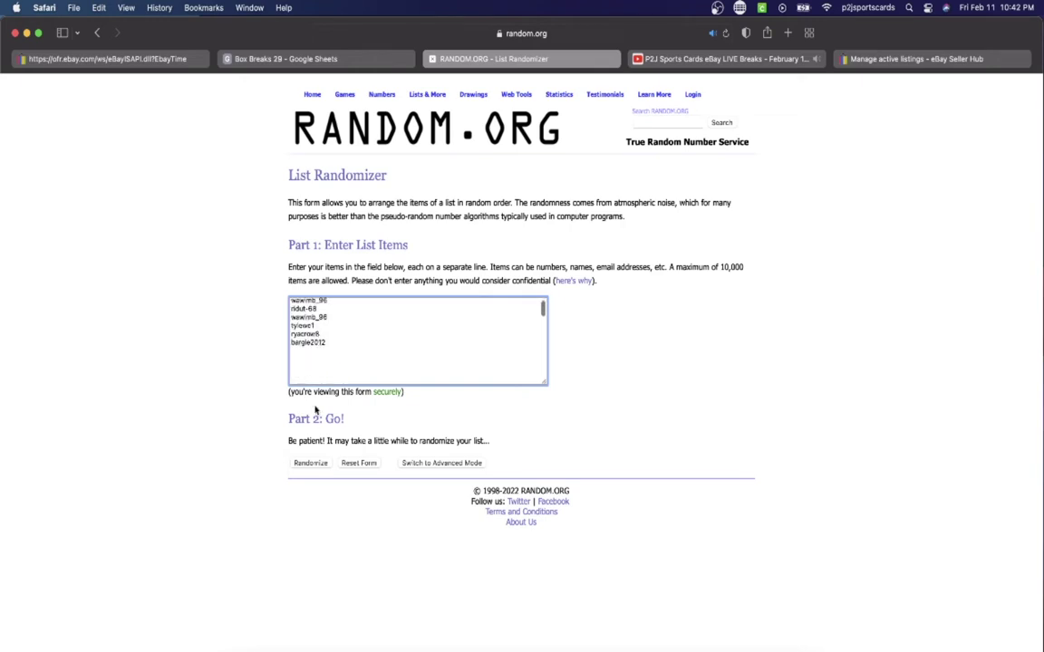
Step: Randomize the username list seven times and select all 30 shuffled results
{"action": "left_click", "coordinate": [311, 462]}
{"action": "scroll", "coordinate": [310, 464], "scroll_direction": "down", "scroll_amount": 1}
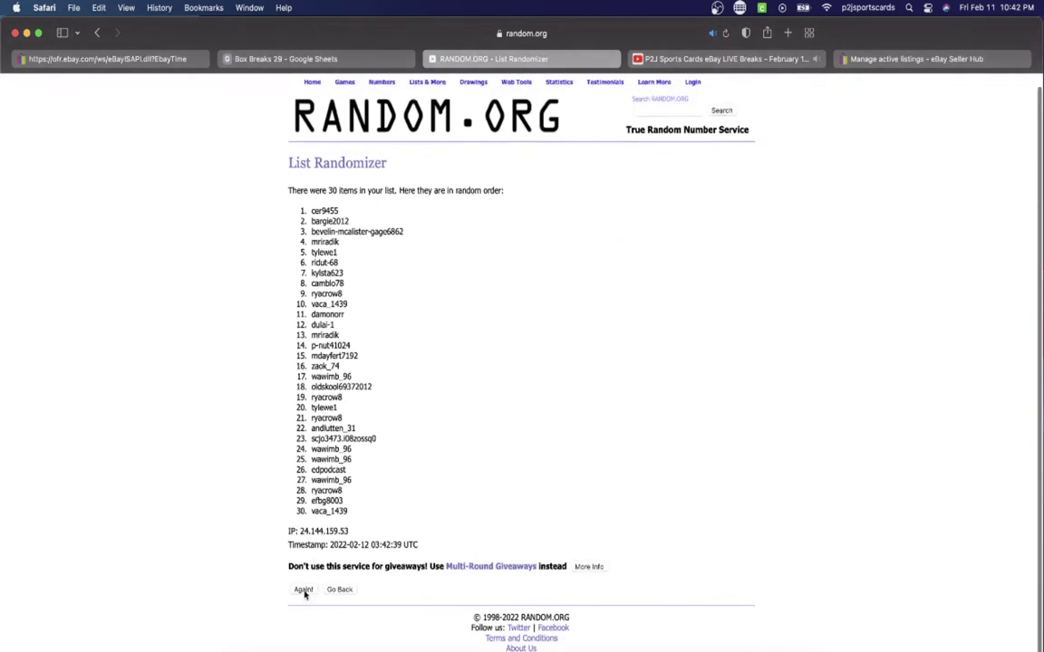
{"action": "left_click", "coordinate": [304, 590]}
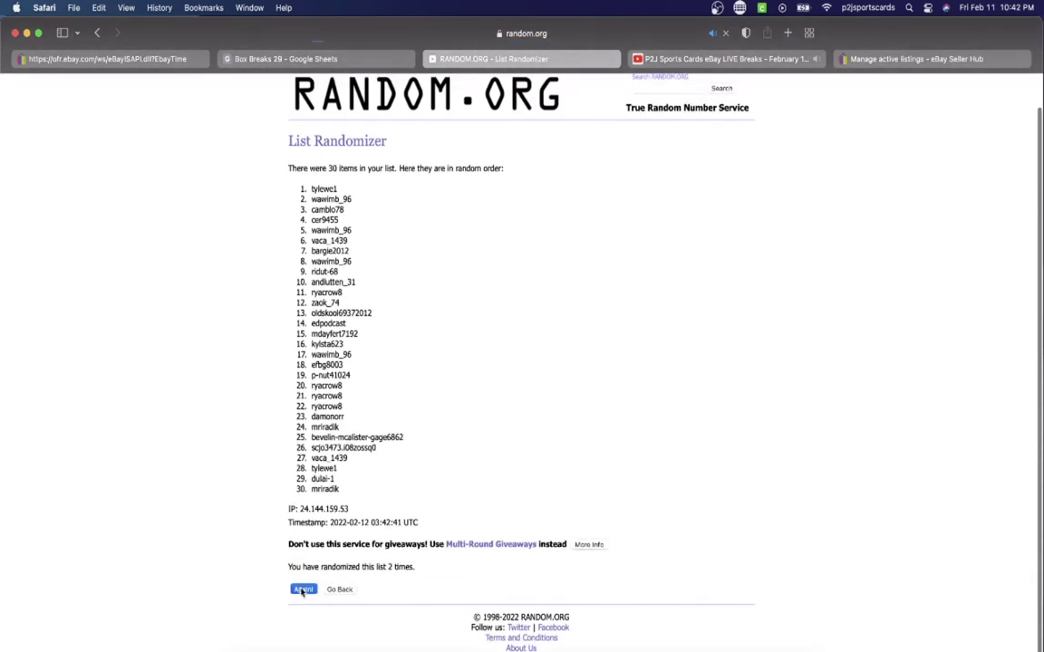
{"action": "left_click", "coordinate": [303, 590]}
{"action": "scroll", "coordinate": [288, 544], "scroll_direction": "down", "scroll_amount": 2}
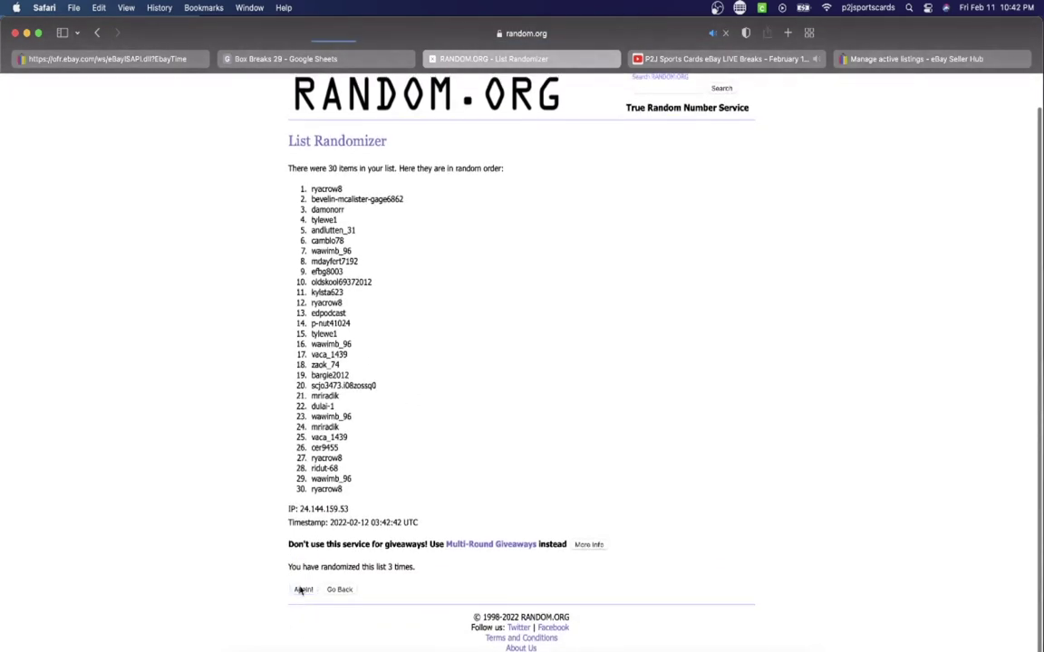
{"action": "left_click", "coordinate": [303, 590]}
{"action": "left_click", "coordinate": [303, 590]}
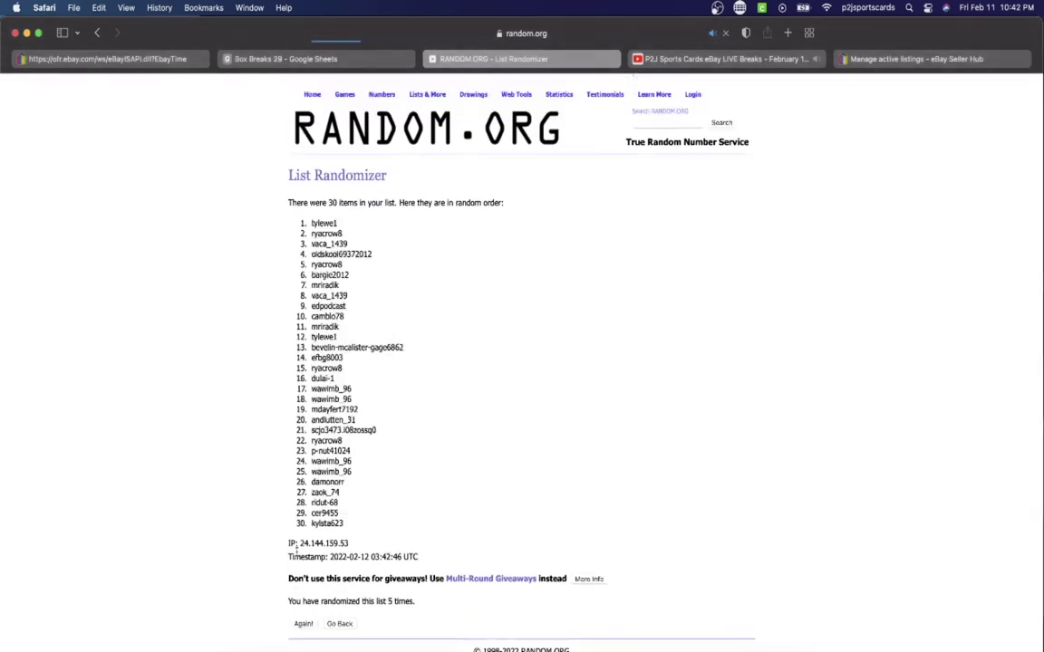
{"action": "scroll", "coordinate": [295, 533], "scroll_direction": "down", "scroll_amount": 2}
{"action": "left_click", "coordinate": [302, 589]}
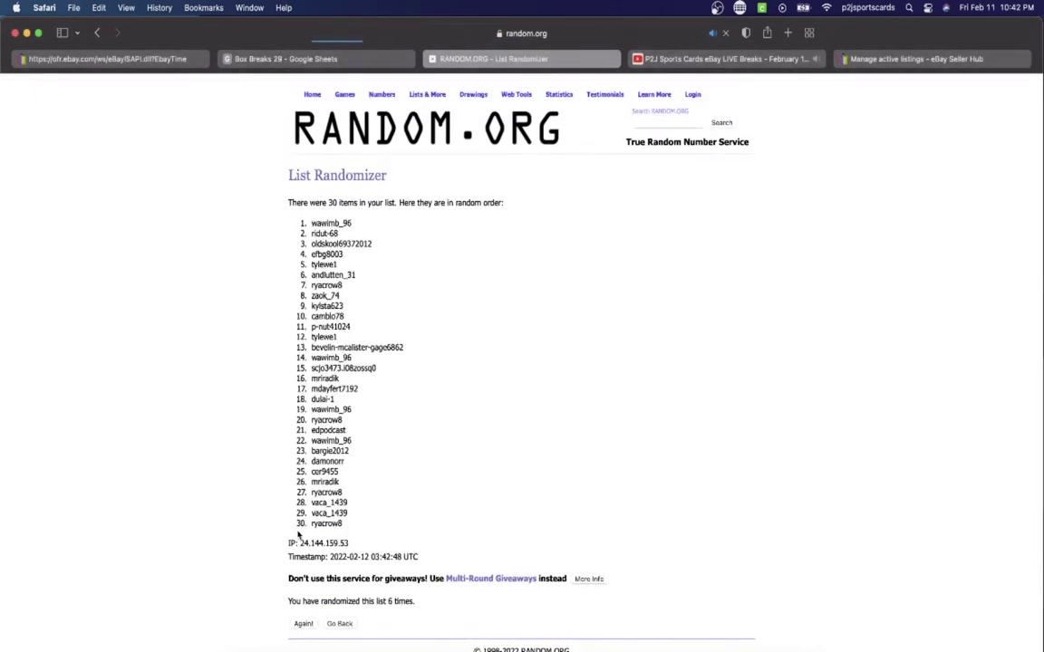
{"action": "scroll", "coordinate": [298, 535], "scroll_direction": "down", "scroll_amount": 2}
{"action": "left_click", "coordinate": [303, 589]}
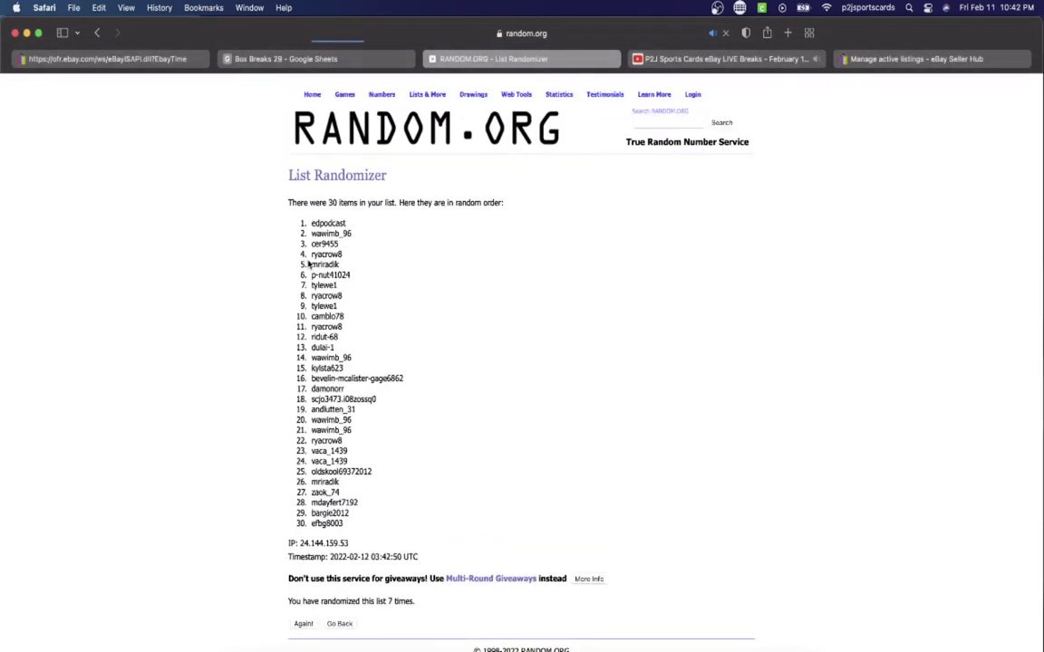
{"action": "left_click_drag", "start_coordinate": [279, 214], "coordinate": [358, 525]}
Step: Paste the randomized usernames into column B of Box Breaks 29, starting at B1
{"action": "left_click", "coordinate": [281, 59]}
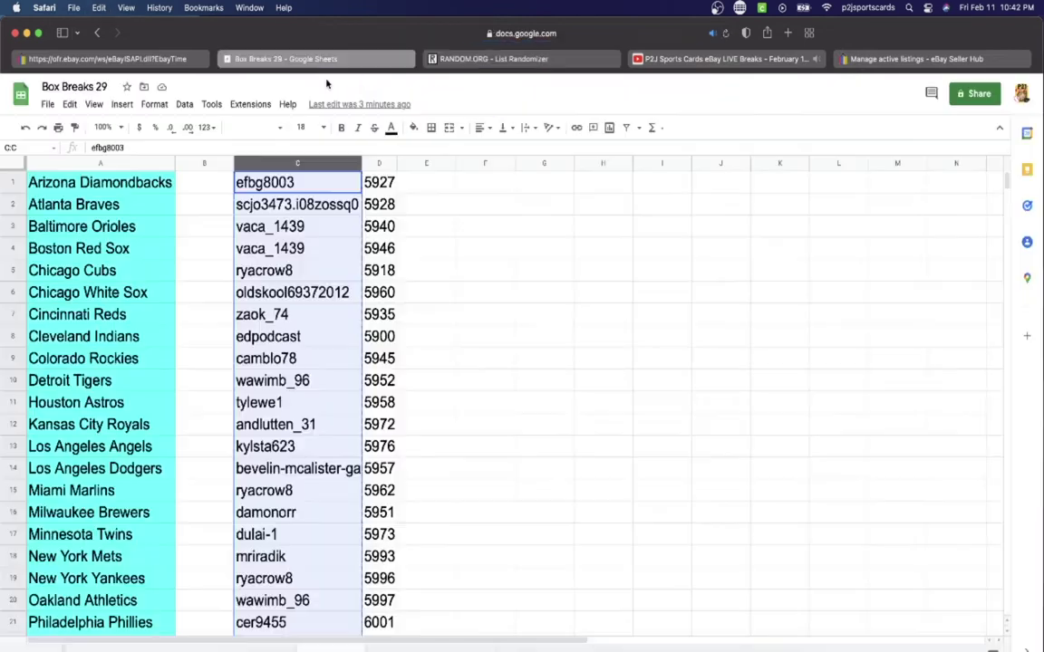
{"action": "left_click", "coordinate": [205, 163]}
{"action": "key", "text": "cmd+v"}
Step: Set the pasted names to font size 18 and auto-fit column B's width
{"action": "left_click", "coordinate": [323, 128]}
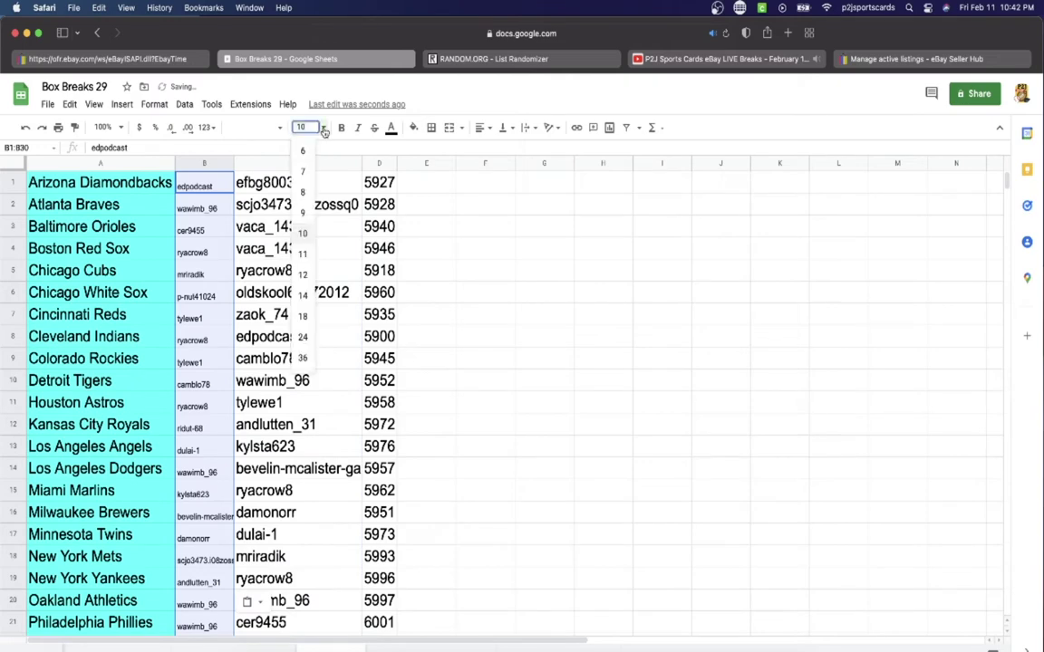
{"action": "left_click", "coordinate": [303, 315]}
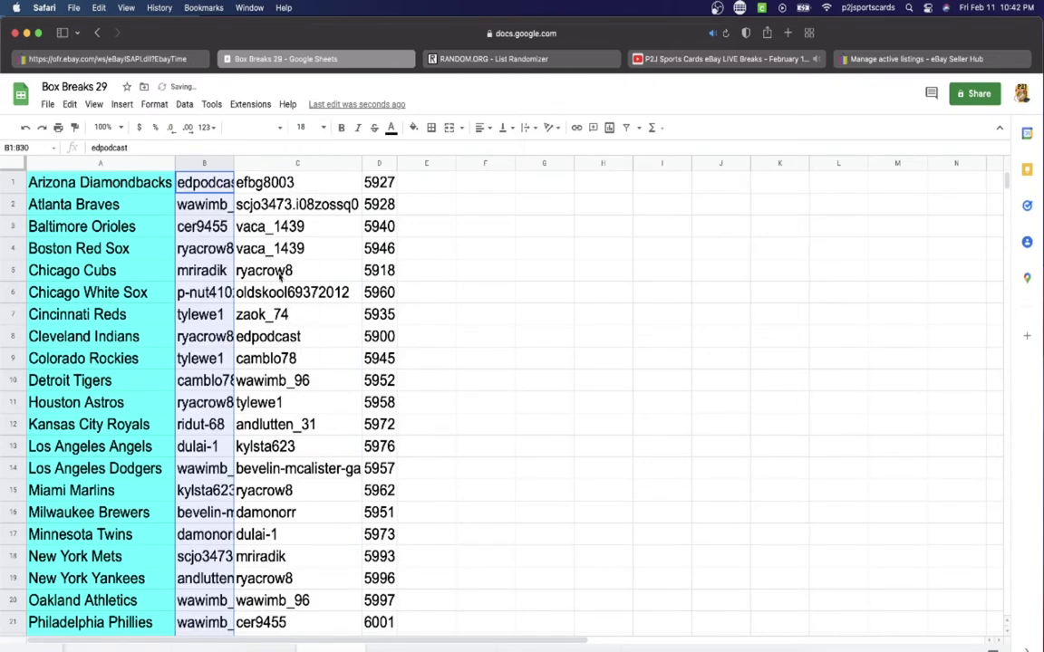
{"action": "double_click", "coordinate": [233, 163]}
{"action": "scroll", "coordinate": [237, 195], "scroll_direction": "down", "scroll_amount": 10}
{"action": "scroll", "coordinate": [236, 186], "scroll_direction": "up", "scroll_amount": 10}
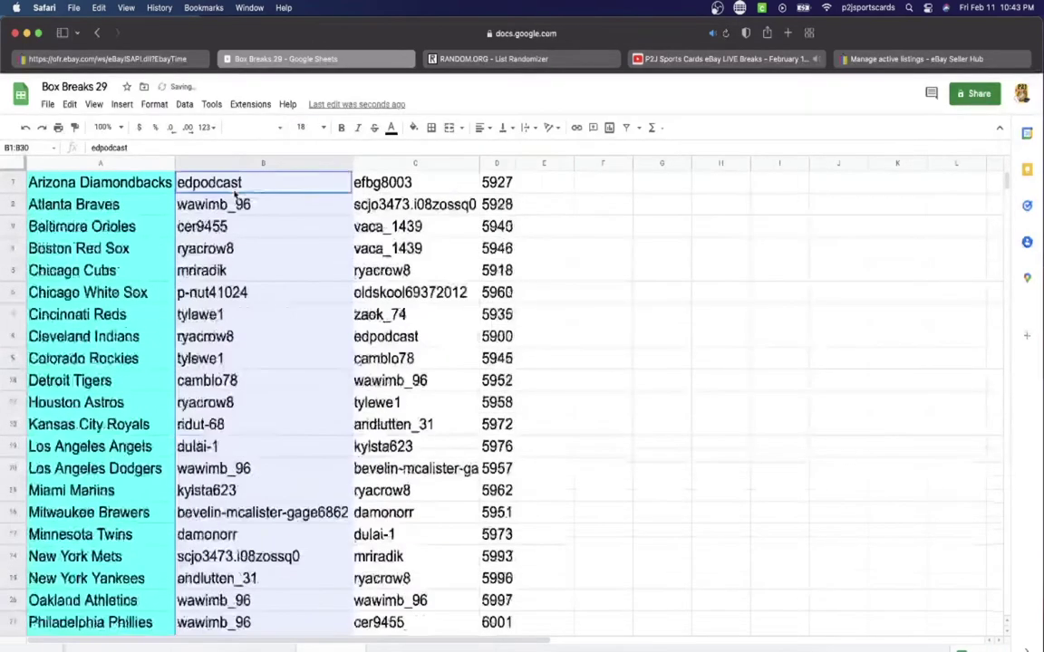
{"action": "left_click", "coordinate": [229, 189]}
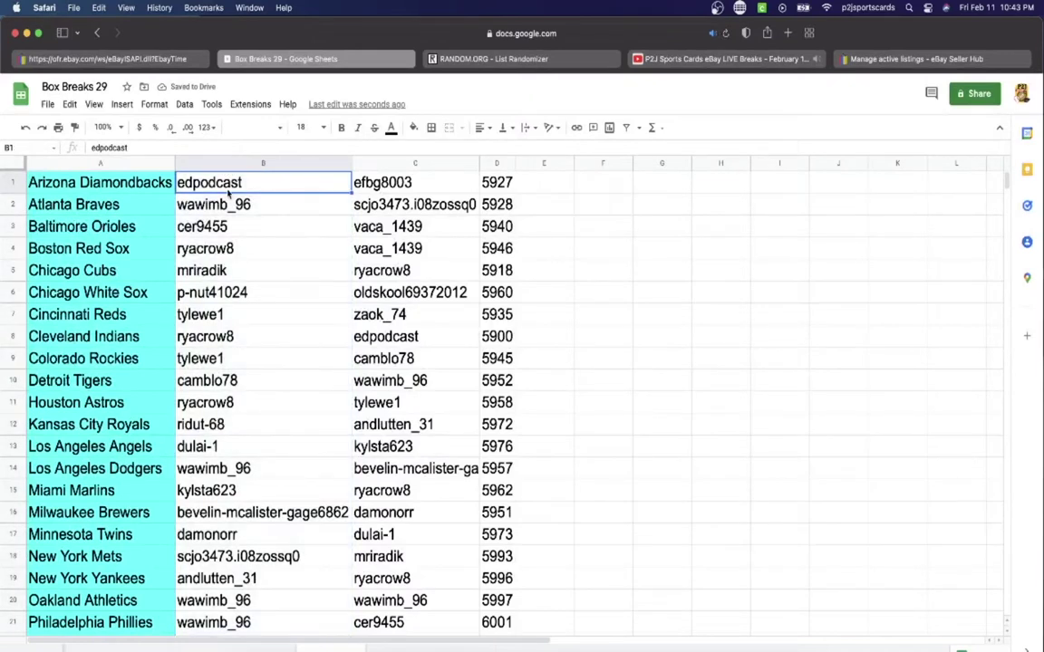
{"action": "key", "text": "Down"}
{"action": "key", "text": "Down"}
{"action": "key", "text": "Down"}
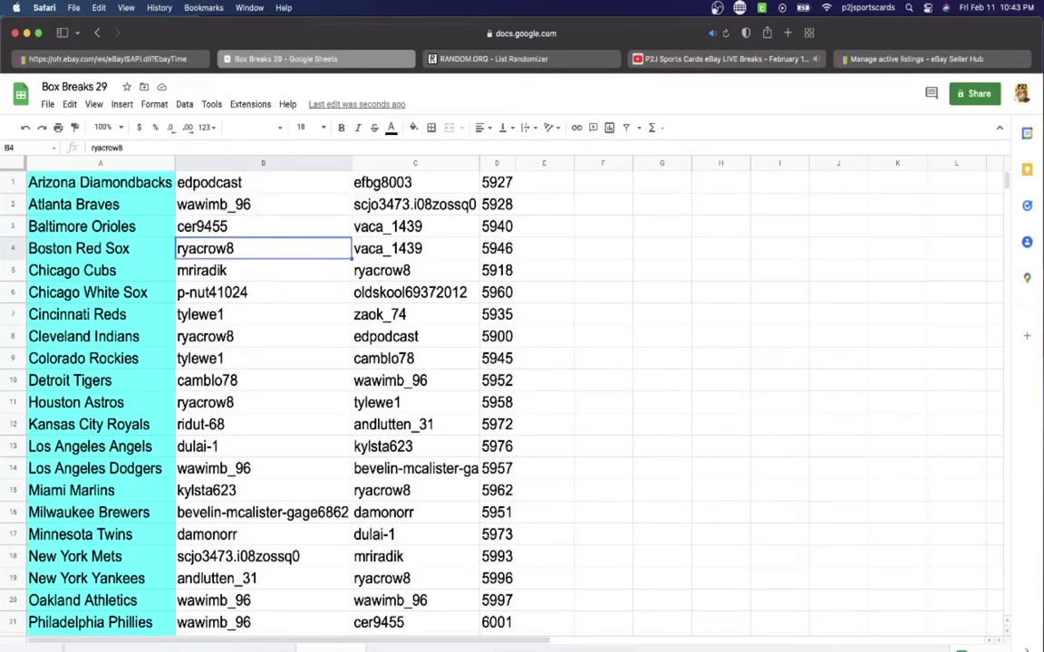
{"action": "key", "text": "Down"}
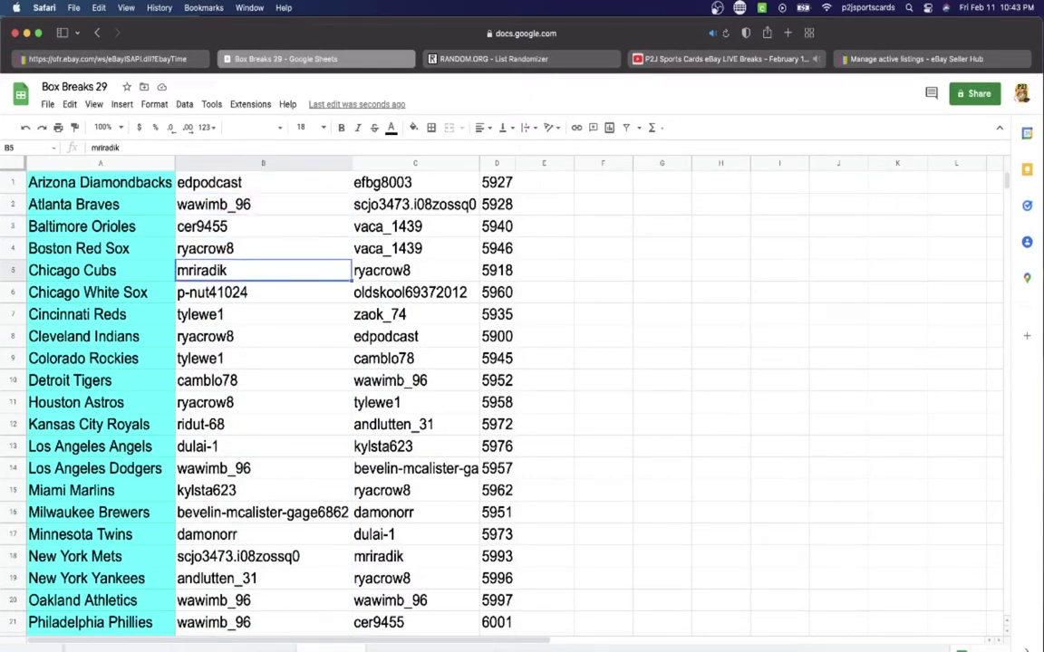
{"action": "key", "text": "Down"}
{"action": "key", "text": "Down"}
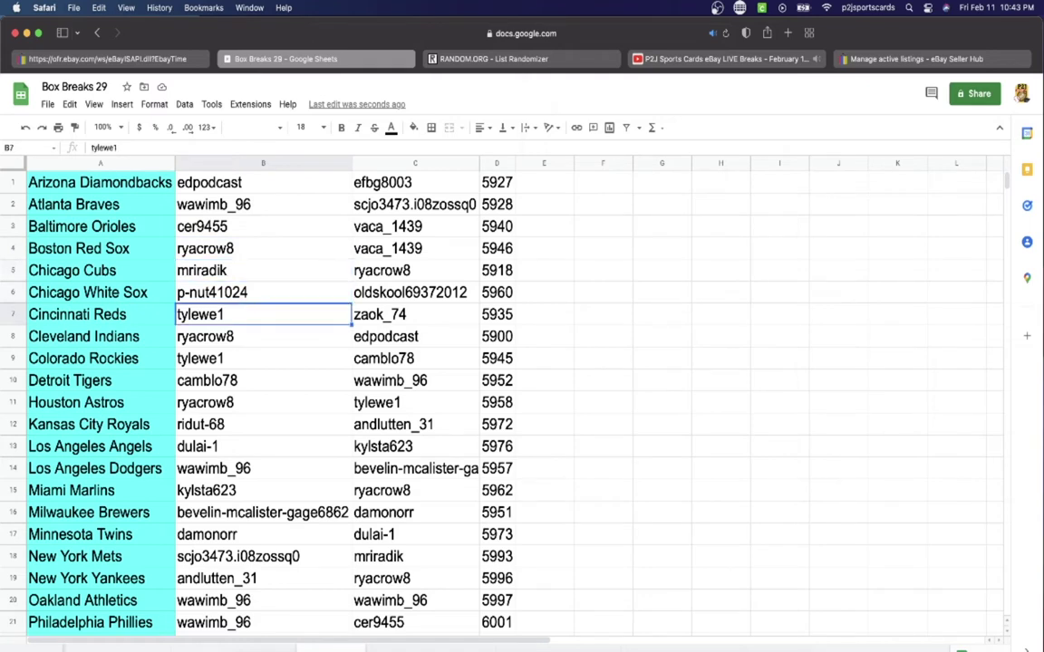
{"action": "key", "text": "Down"}
{"action": "key", "text": "Down"}
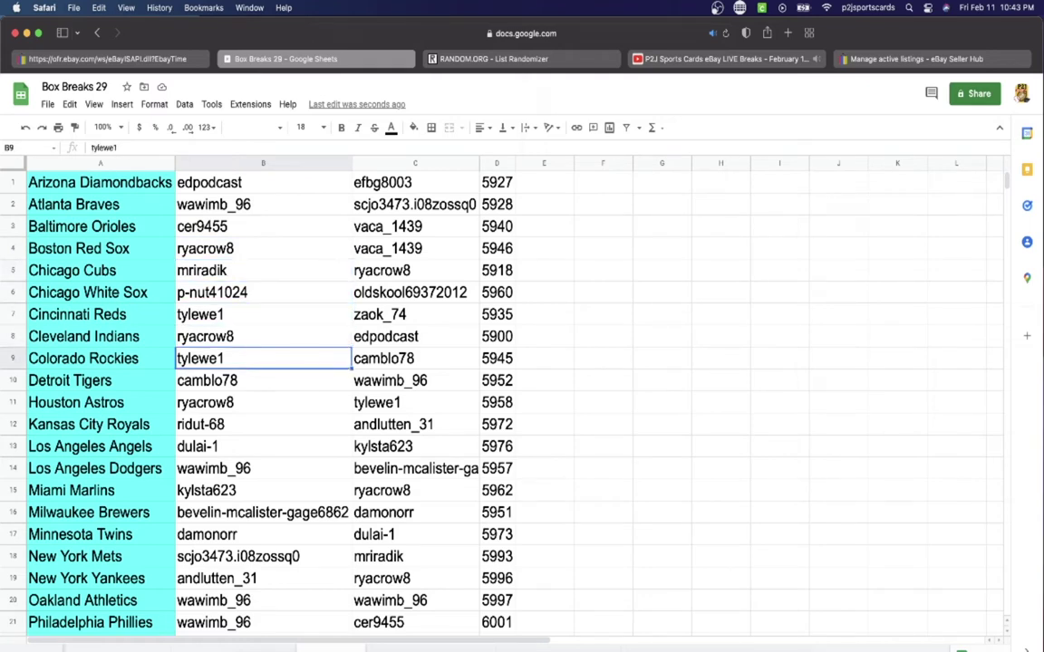
{"action": "key", "text": "Down"}
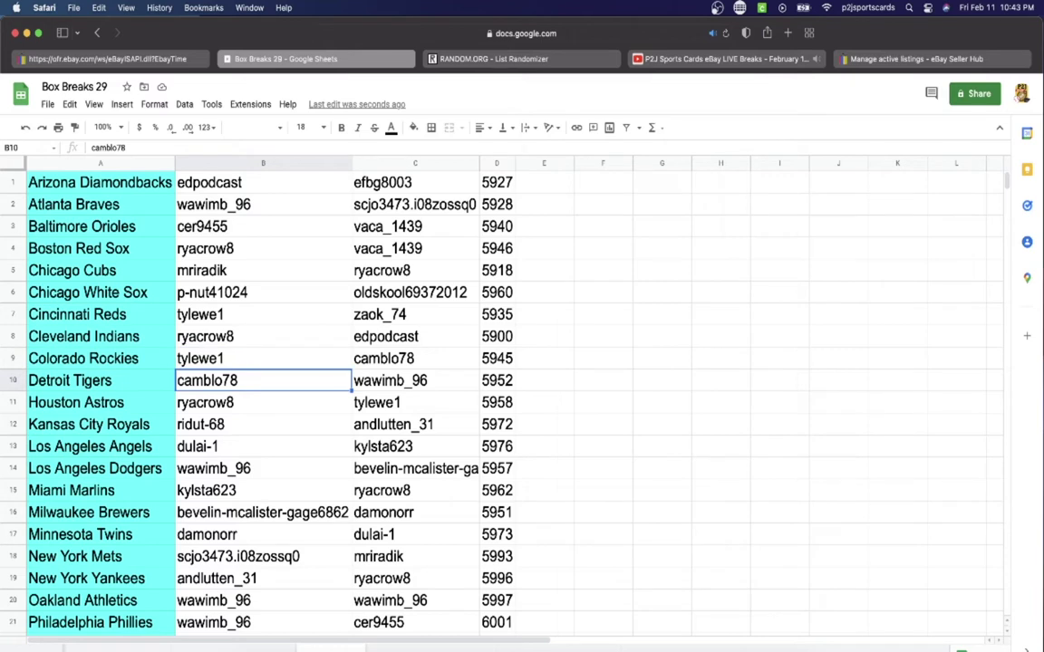
{"action": "key", "text": "Down"}
{"action": "key", "text": "Down"}
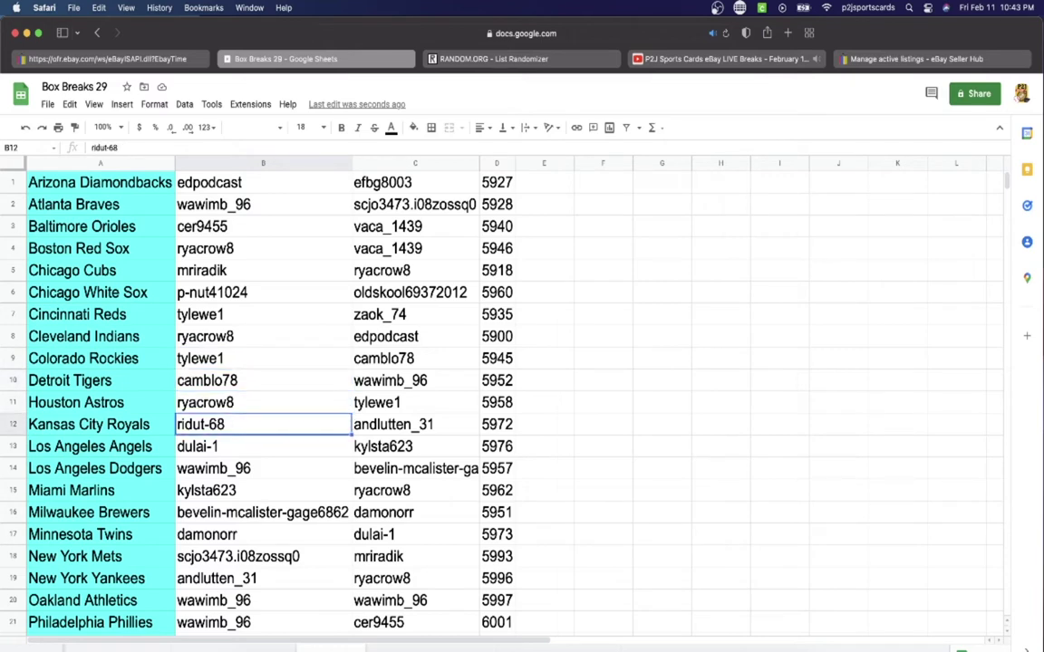
{"action": "key", "text": "Down"}
{"action": "key", "text": "Down"}
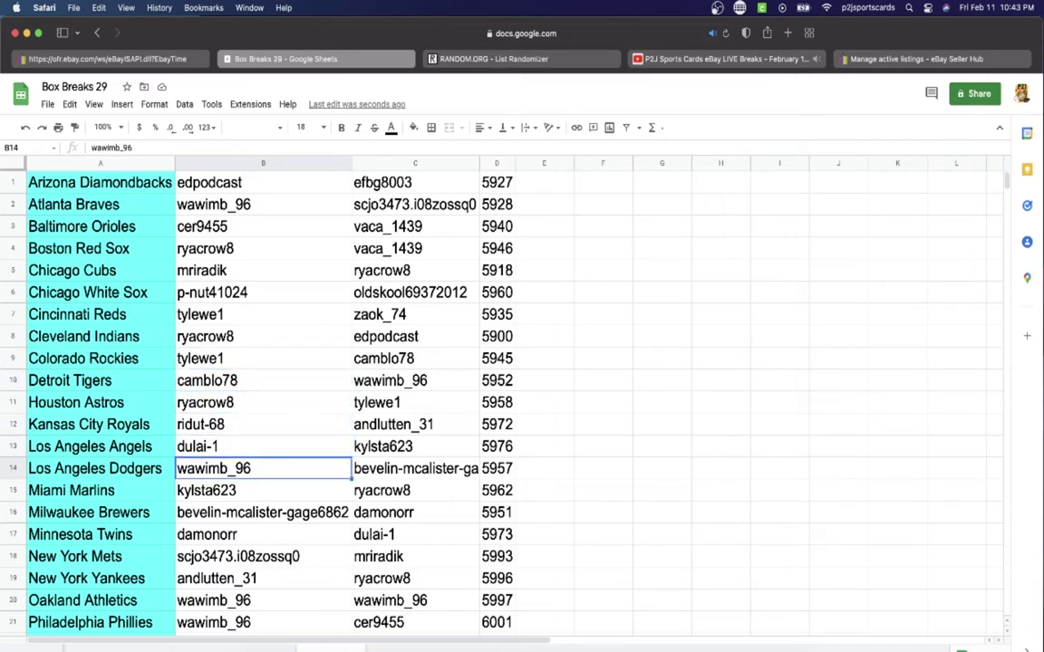
{"action": "key", "text": "Down"}
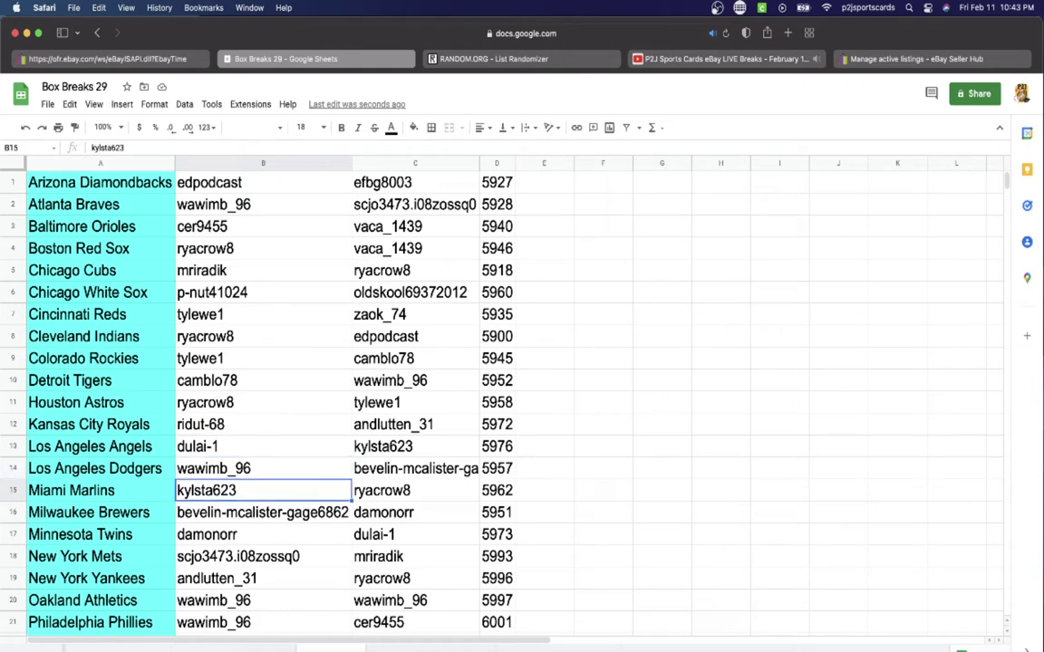
{"action": "key", "text": "Down"}
{"action": "key", "text": "Down"}
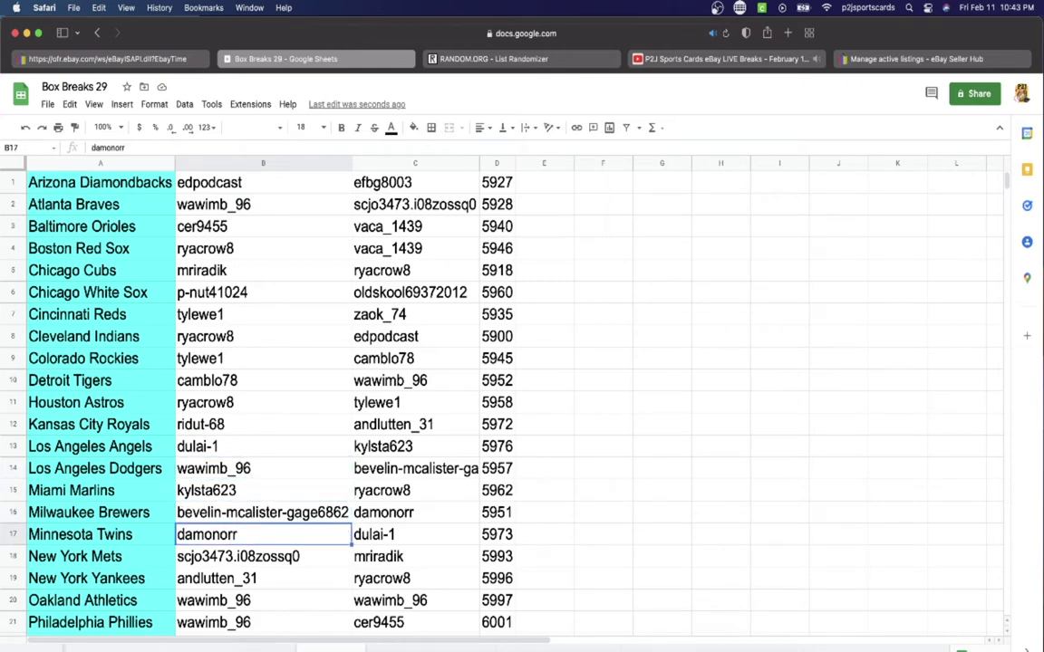
{"action": "key", "text": "Down"}
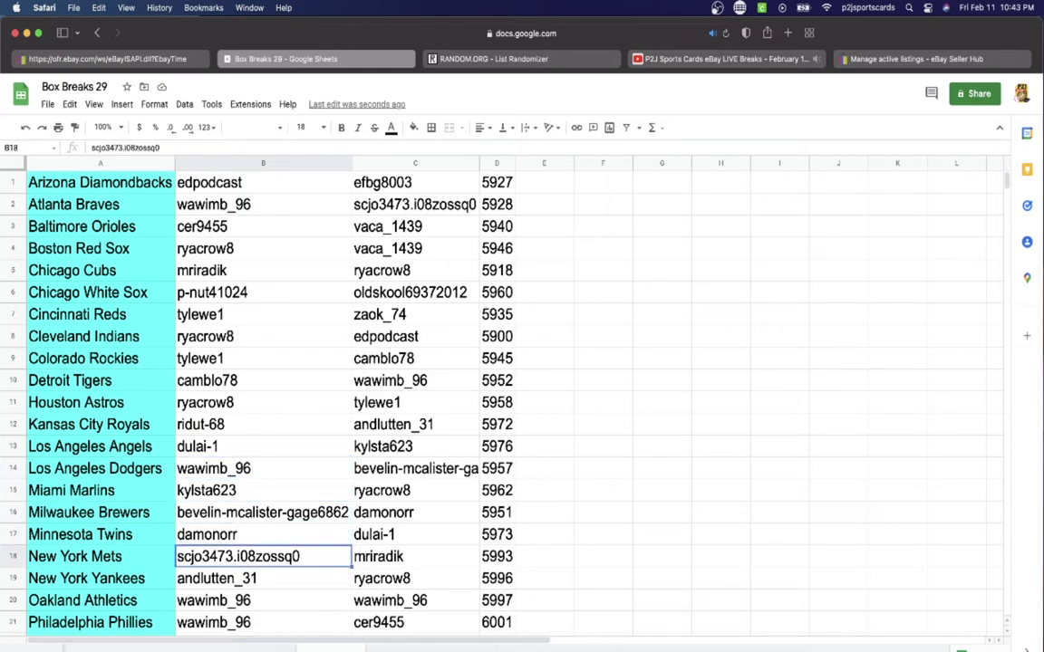
{"action": "key", "text": "Down"}
{"action": "key", "text": "Down"}
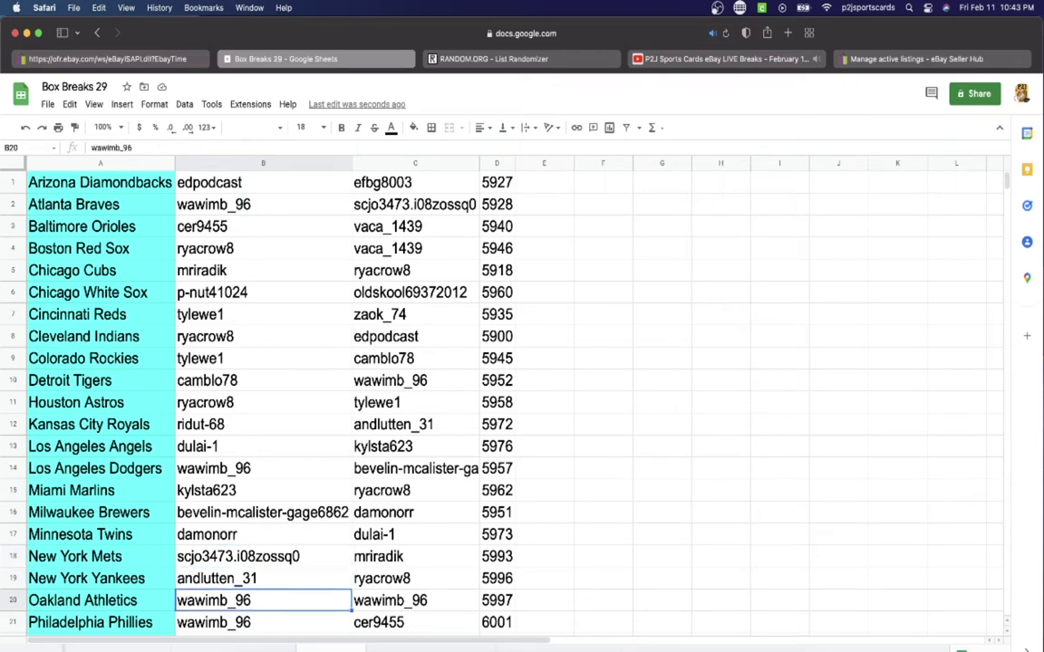
{"action": "key", "text": "Down"}
{"action": "key", "text": "Down"}
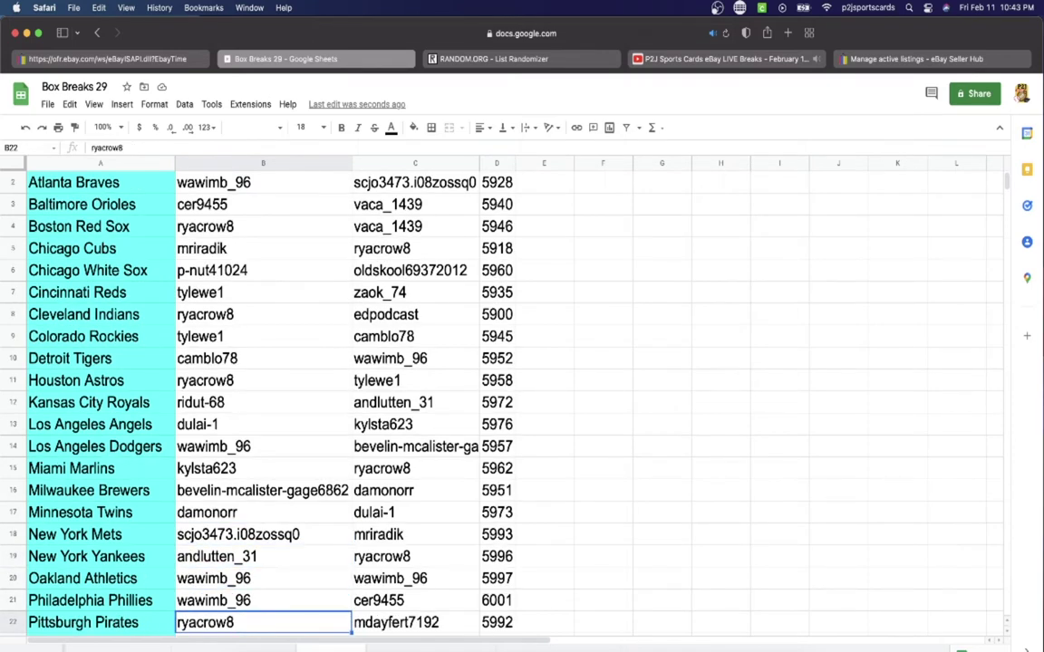
{"action": "key", "text": "Down"}
{"action": "key", "text": "Down"}
{"action": "key", "text": "Down"}
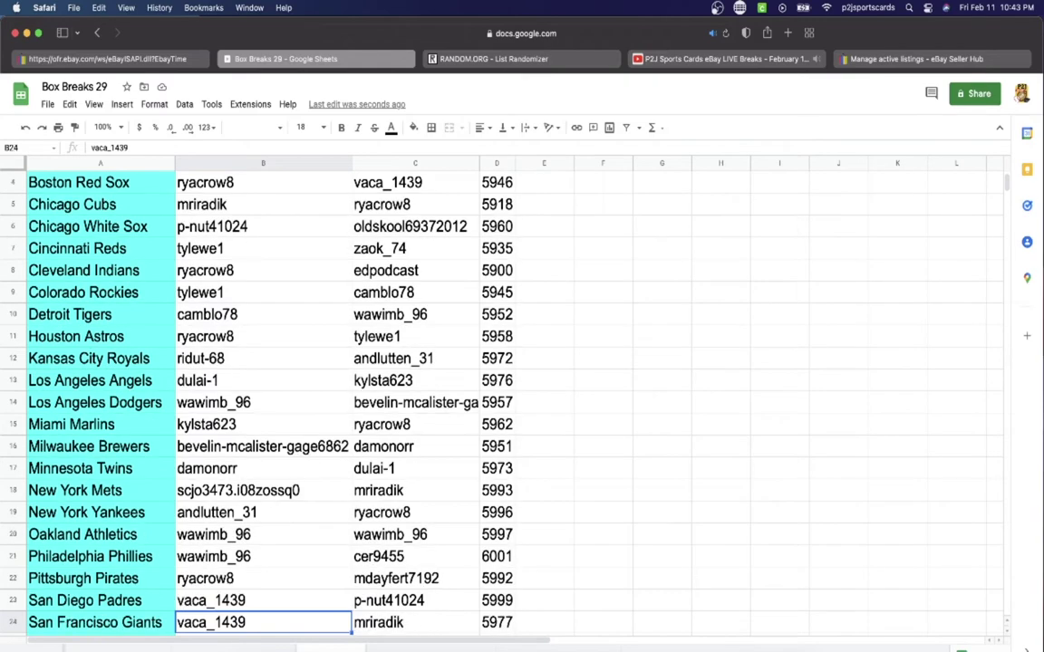
{"action": "key", "text": "Down"}
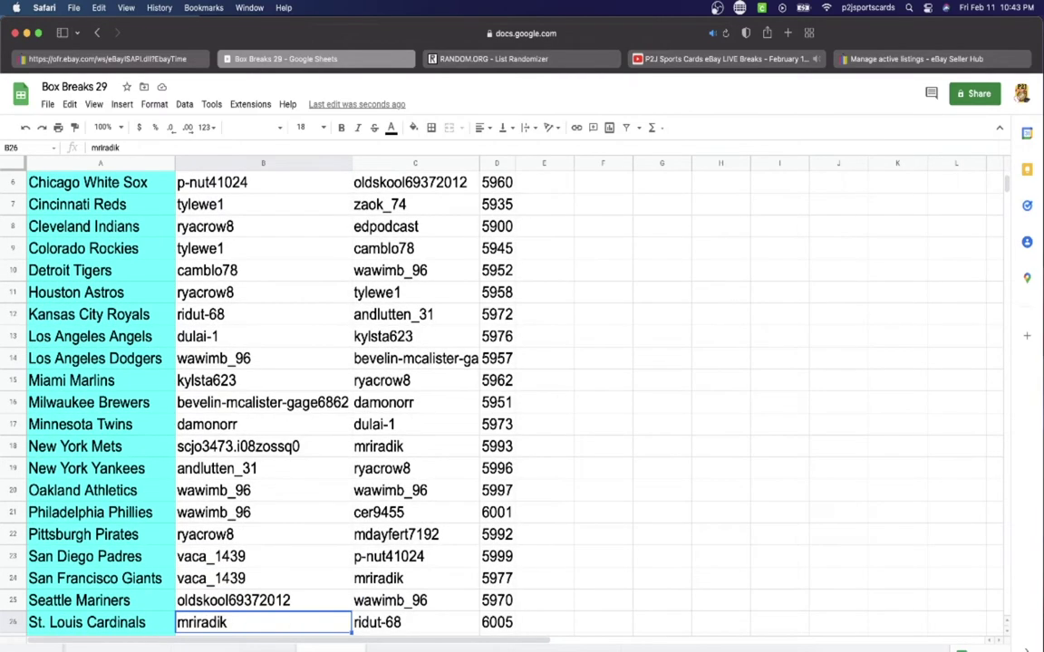
{"action": "key", "text": "Down"}
{"action": "key", "text": "Down"}
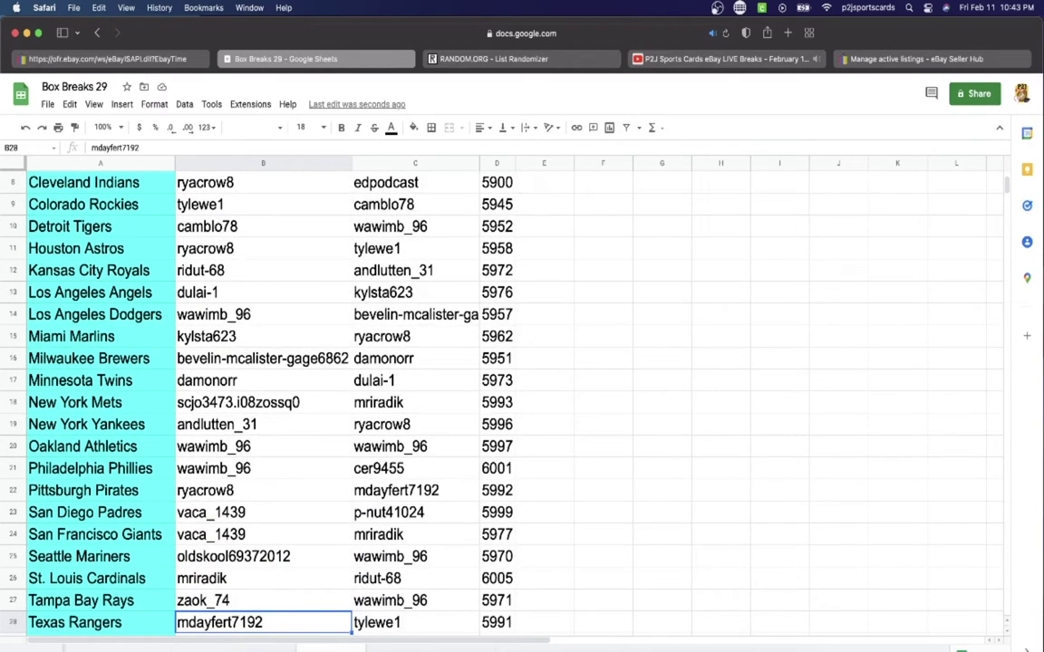
{"action": "key", "text": "Down"}
{"action": "key", "text": "Down"}
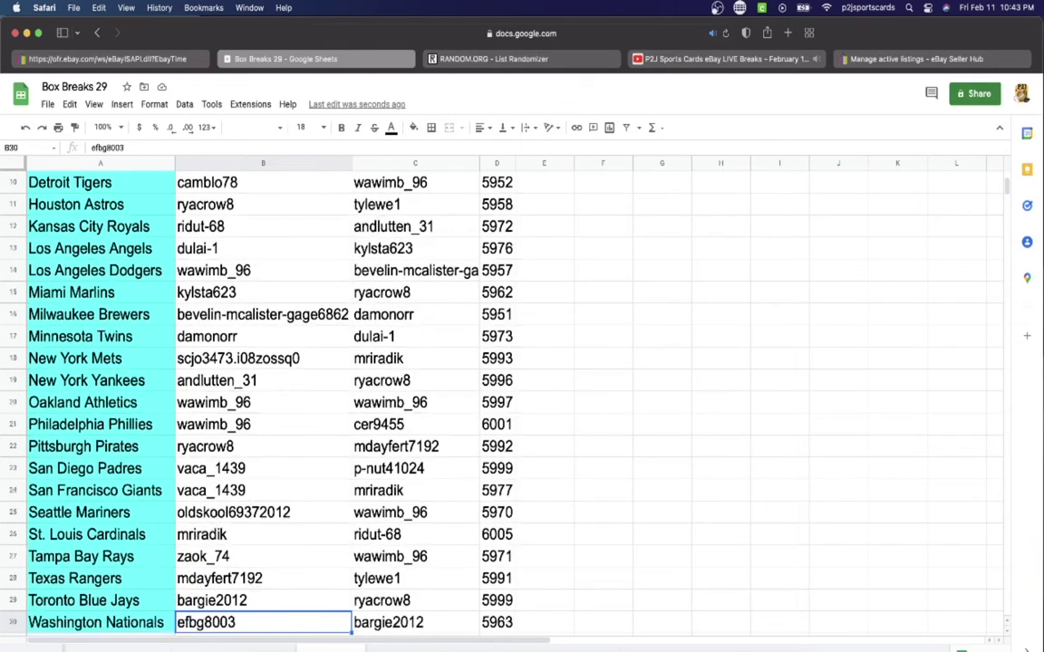
{"action": "key", "text": "Up"}
{"action": "key", "text": "Up"}
{"action": "key", "text": "Up"}
{"action": "key", "text": "Up"}
{"action": "key", "text": "Up"}
{"action": "key", "text": "Up"}
{"action": "key", "text": "Up"}
{"action": "key", "text": "Up"}
{"action": "key", "text": "Up"}
{"action": "key", "text": "Up"}
{"action": "key", "text": "Up"}
{"action": "key", "text": "Up"}
{"action": "key", "text": "Up"}
{"action": "key", "text": "Up"}
{"action": "key", "text": "Up"}
{"action": "key", "text": "Up"}
{"action": "key", "text": "Up"}
{"action": "key", "text": "Up"}
{"action": "key", "text": "Up"}
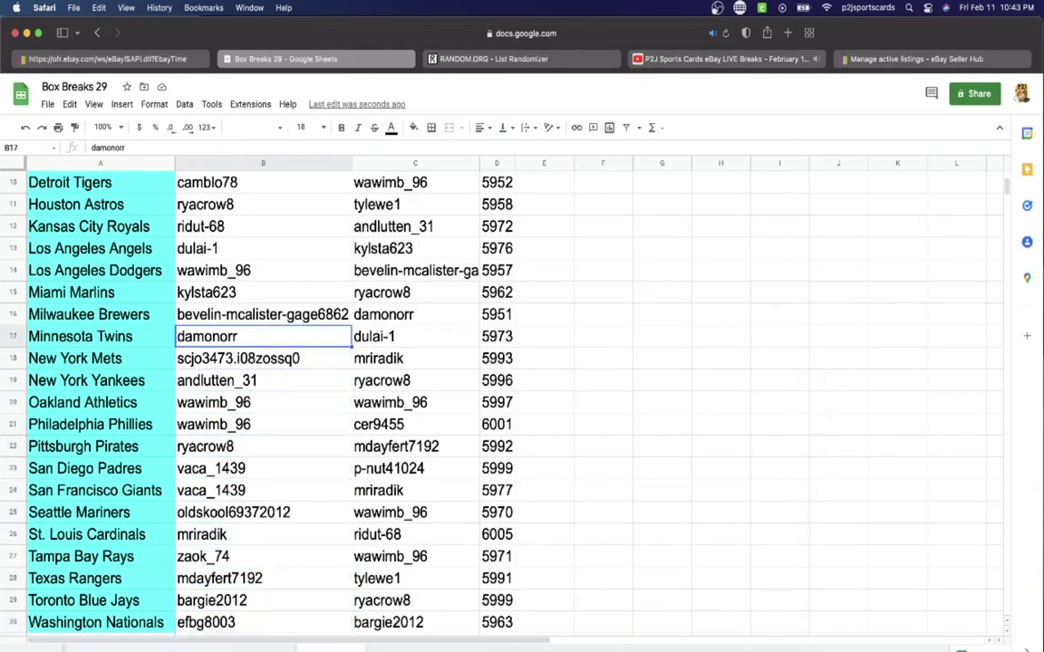
{"action": "key", "text": "Up"}
{"action": "key", "text": "Up"}
{"action": "key", "text": "Up"}
{"action": "key", "text": "Up"}
{"action": "key", "text": "Up"}
{"action": "key", "text": "Up"}
{"action": "key", "text": "Up"}
{"action": "key", "text": "Up"}
{"action": "key", "text": "Up"}
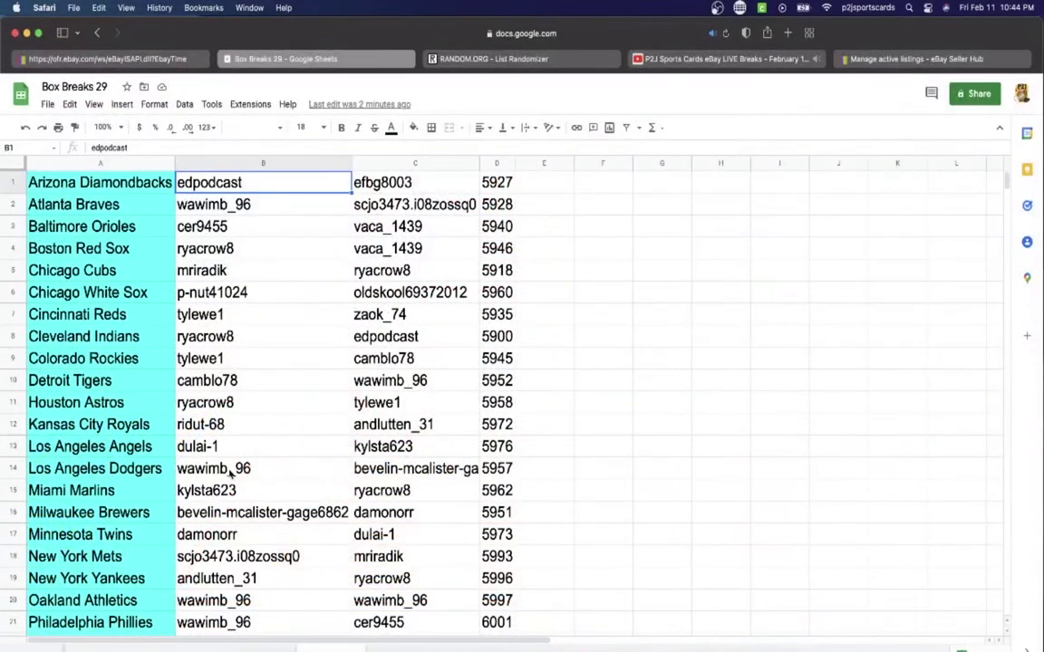
{"action": "left_click", "coordinate": [233, 473]}
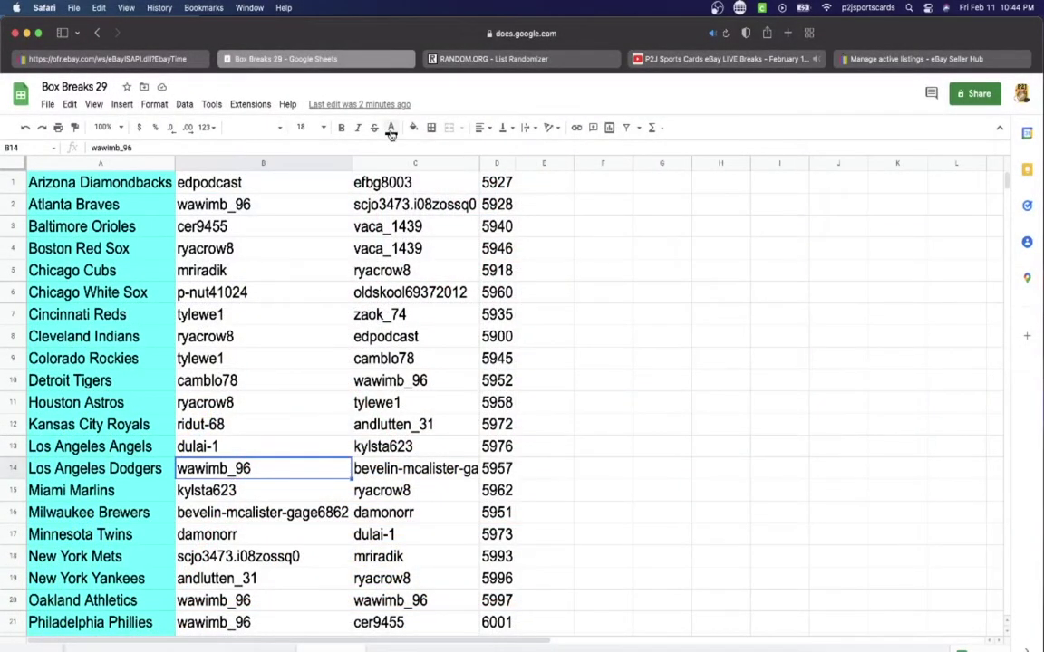